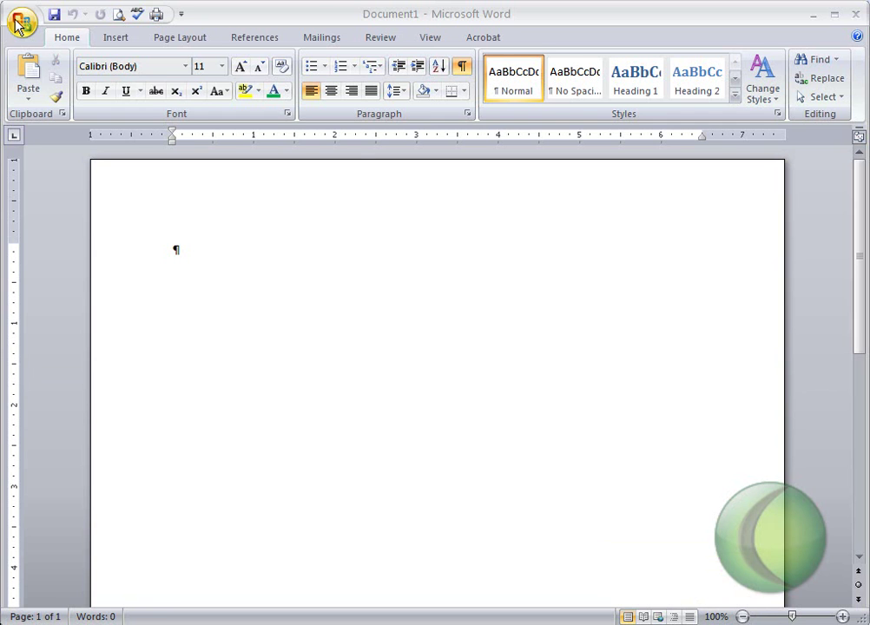
Step: Create a new document from the online brochure template "Travel brochure (8 1/2 x 14, landscape, 4-fold)"
{"action": "left_click", "coordinate": [19, 25]}
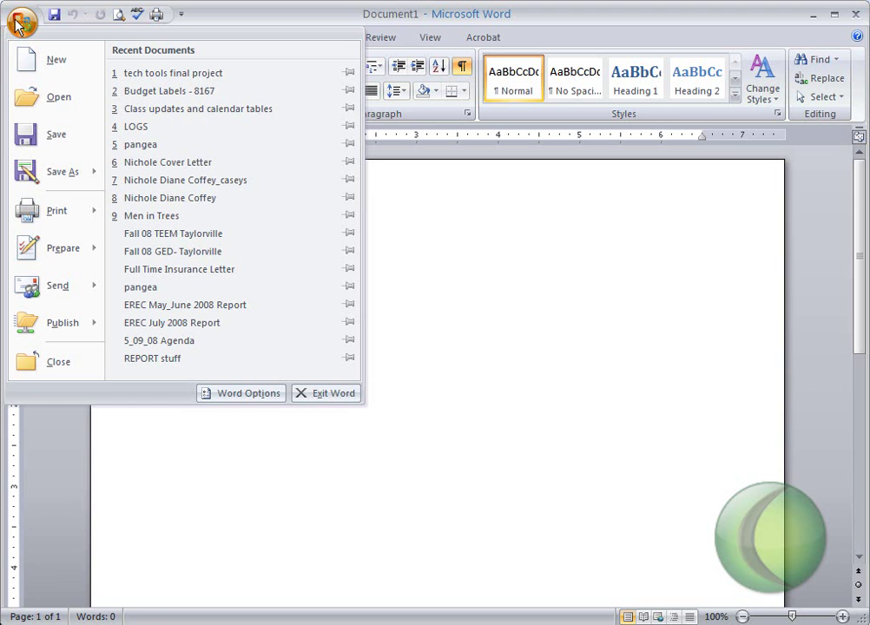
{"action": "left_click", "coordinate": [26, 61]}
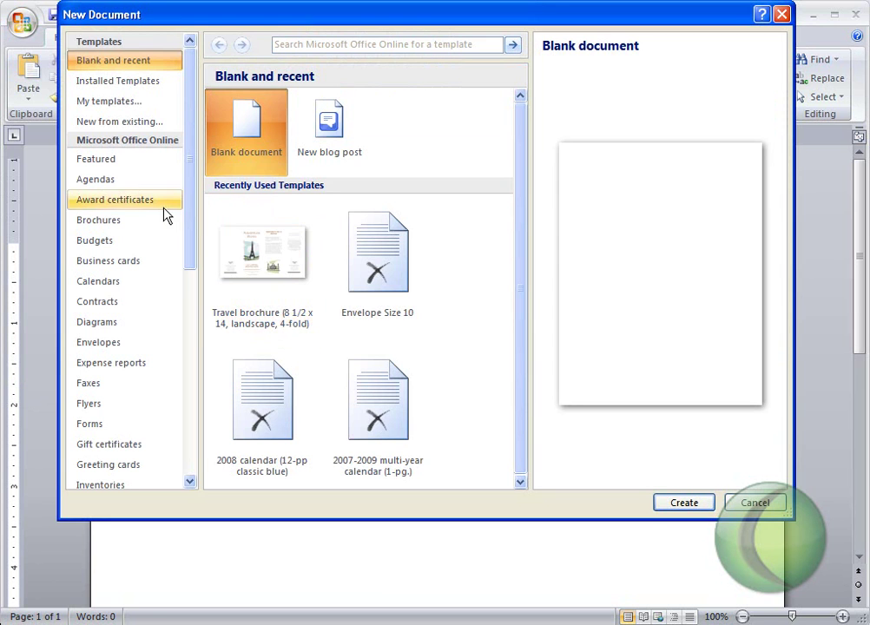
{"action": "left_click", "coordinate": [112, 227]}
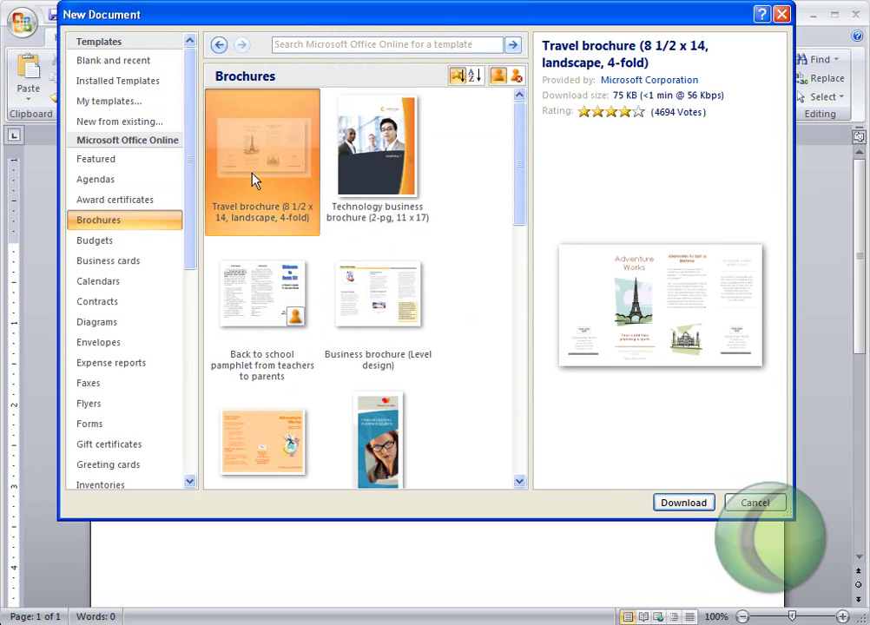
{"action": "left_click", "coordinate": [669, 507]}
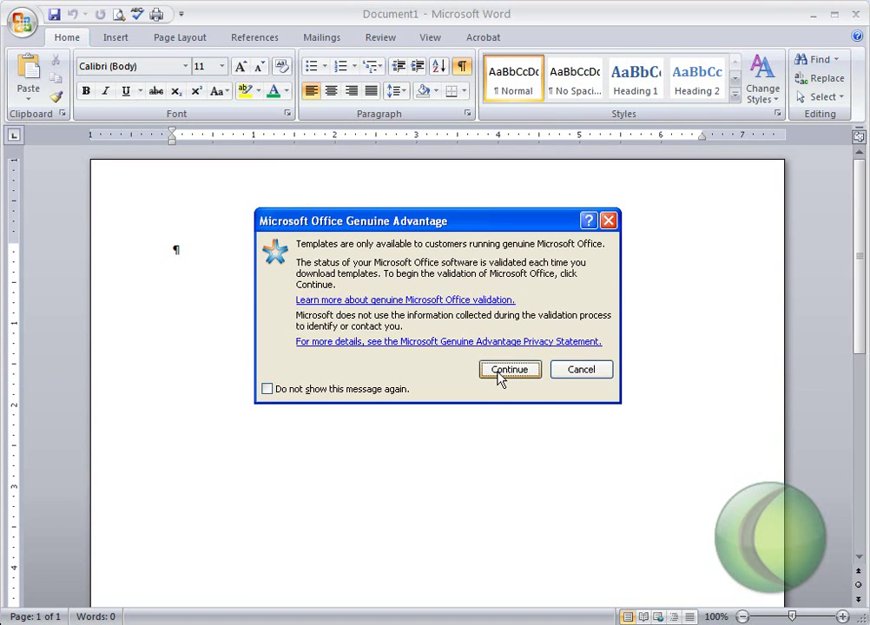
{"action": "left_click", "coordinate": [508, 370]}
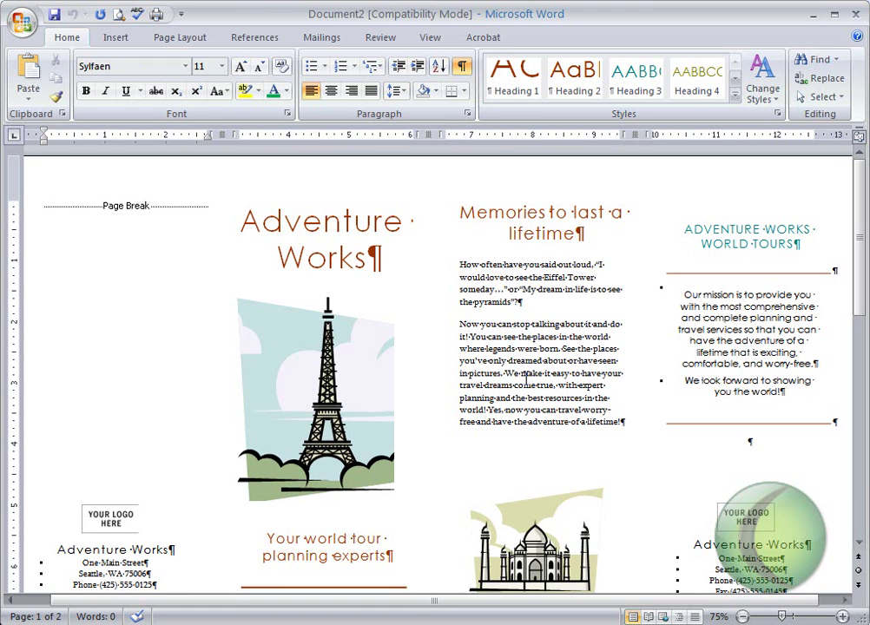
Step: Delete the Eiffel Tower picture and draw an oval about 3.39" high and 2.5" wide in its place below the Adventure Works title
{"action": "left_click", "coordinate": [343, 402]}
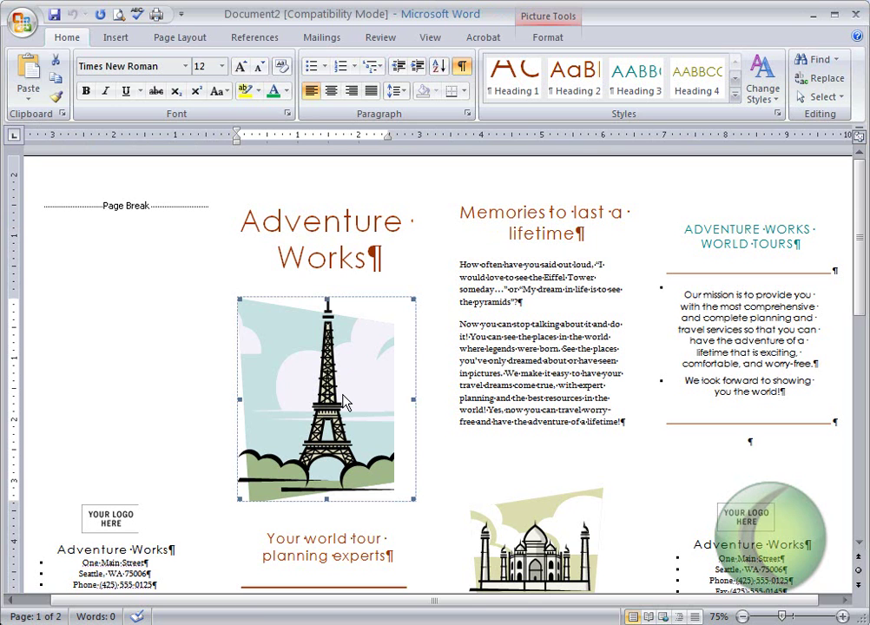
{"action": "key", "text": "Delete"}
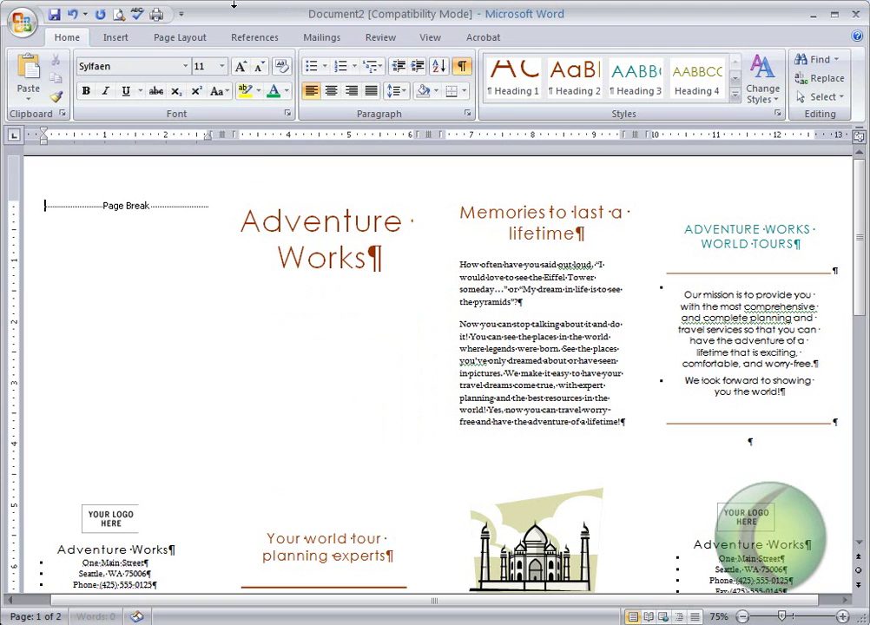
{"action": "left_click", "coordinate": [122, 43]}
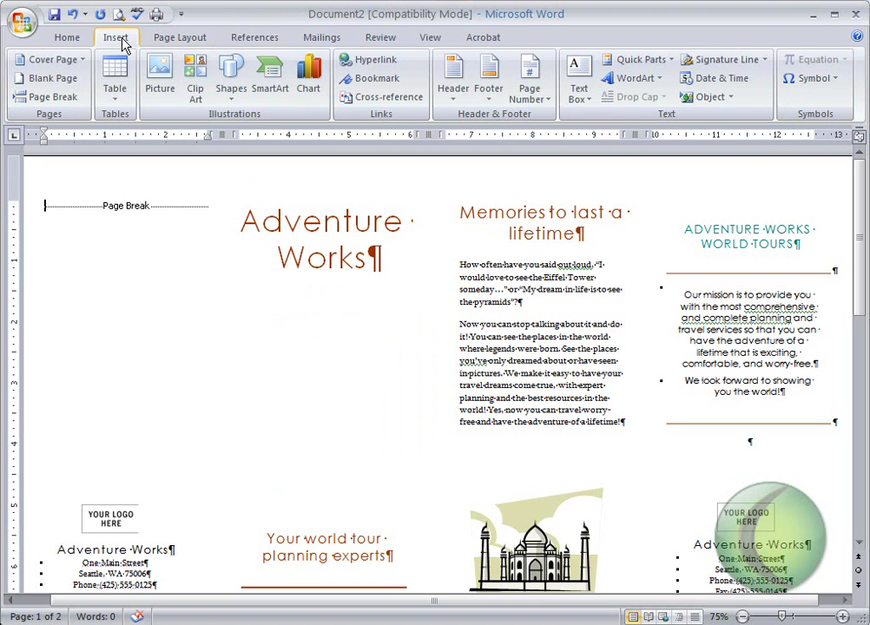
{"action": "left_click", "coordinate": [230, 96]}
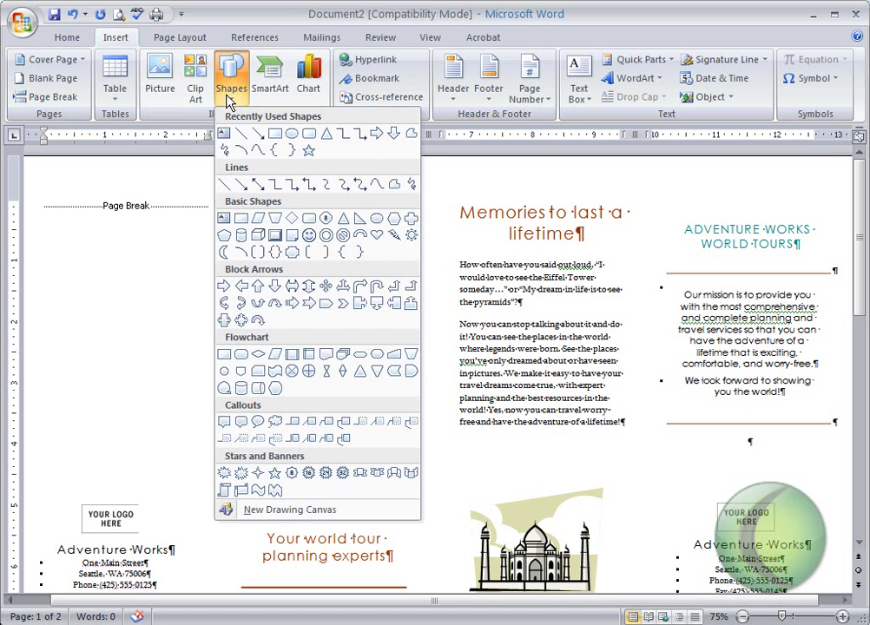
{"action": "left_click", "coordinate": [292, 134]}
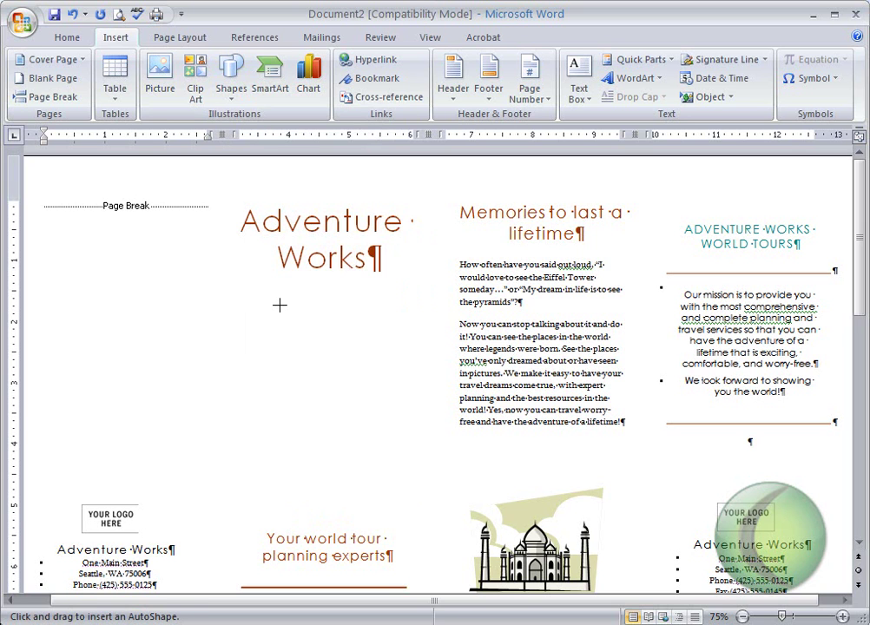
{"action": "mouse_move", "coordinate": [255, 296]}
{"action": "left_mouse_down"}
{"action": "mouse_move", "coordinate": [384, 472]}
{"action": "mouse_move", "coordinate": [383, 491]}
{"action": "mouse_move", "coordinate": [406, 504]}
{"action": "left_mouse_up"}
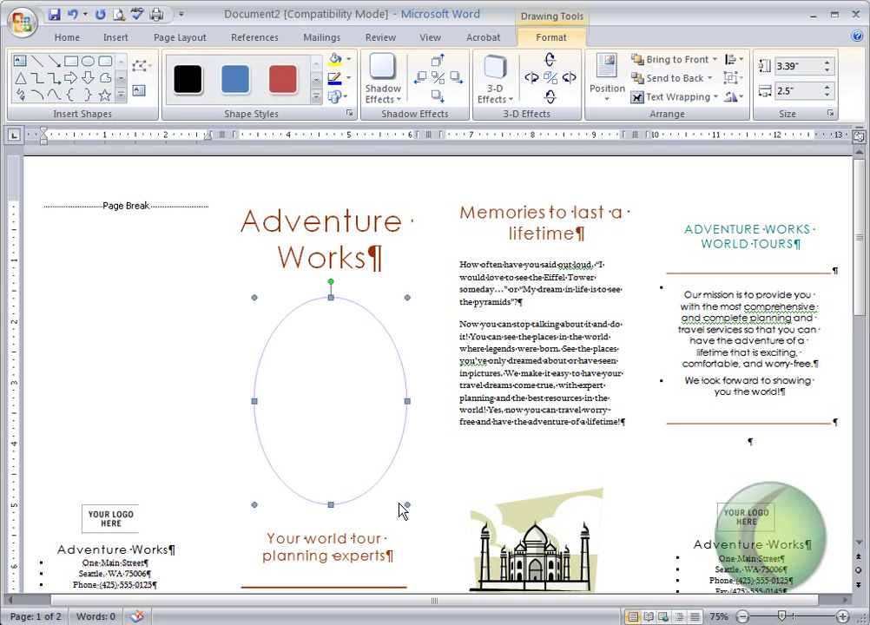
Step: Open the picture selection for the oval's fill effects
{"action": "right_click", "coordinate": [325, 375]}
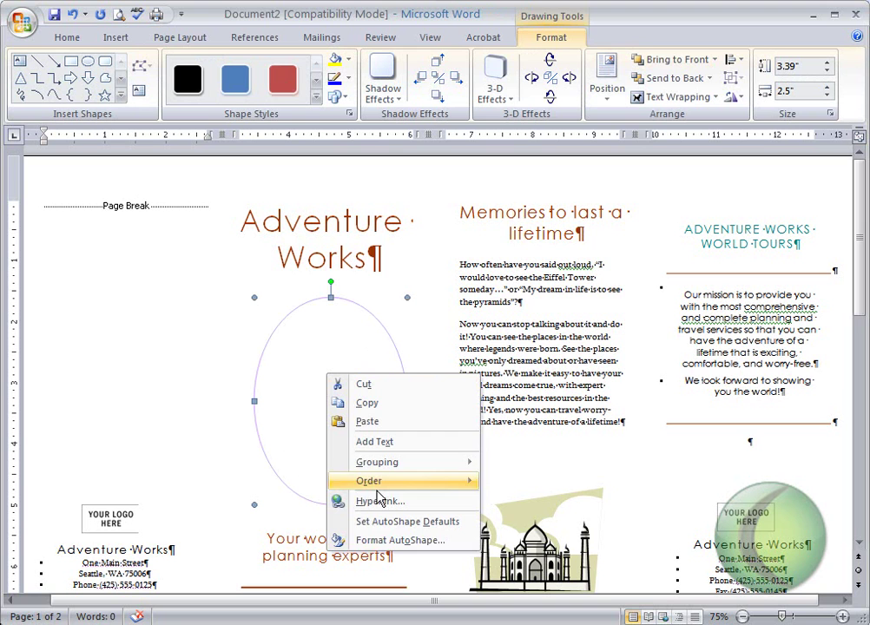
{"action": "left_click", "coordinate": [373, 540]}
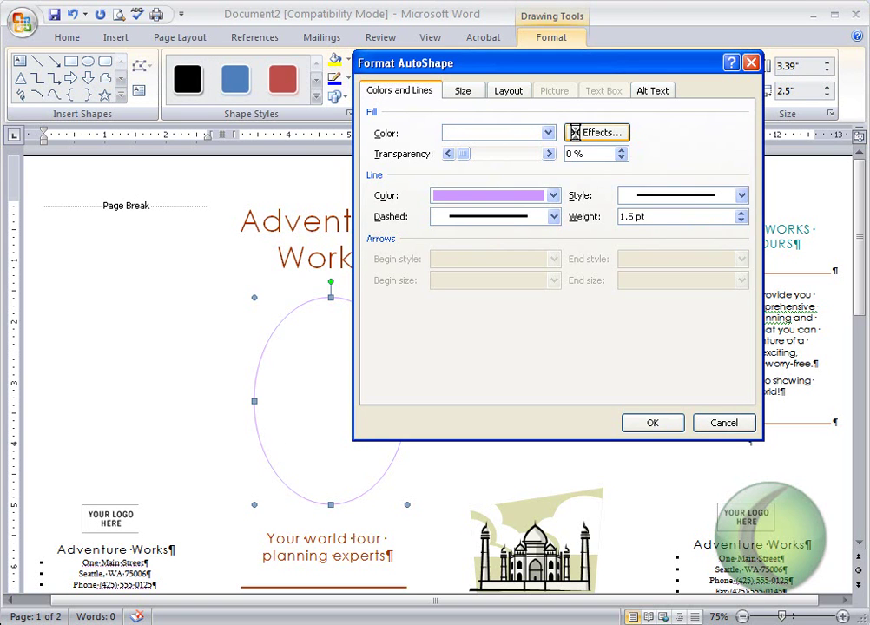
{"action": "left_click", "coordinate": [577, 136]}
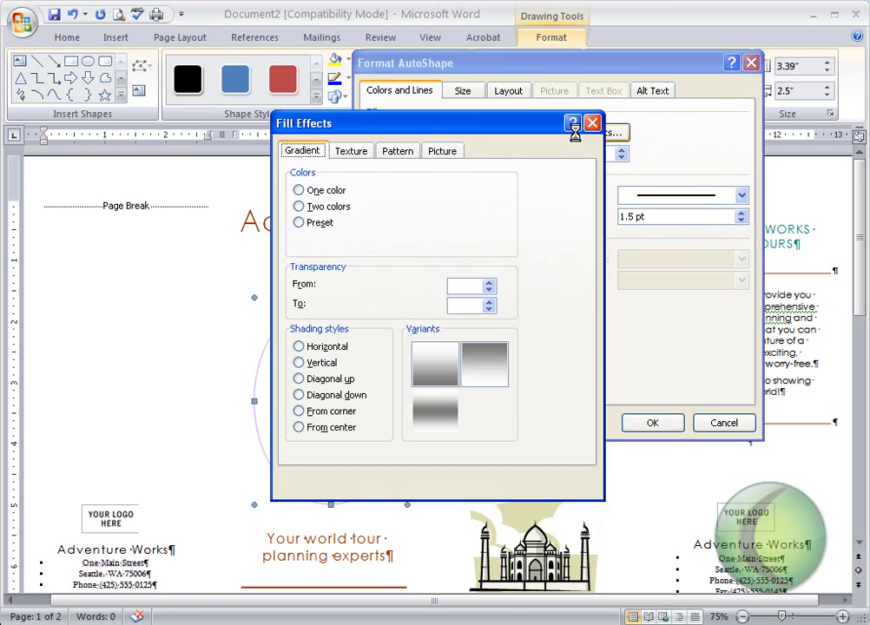
{"action": "left_click", "coordinate": [444, 155]}
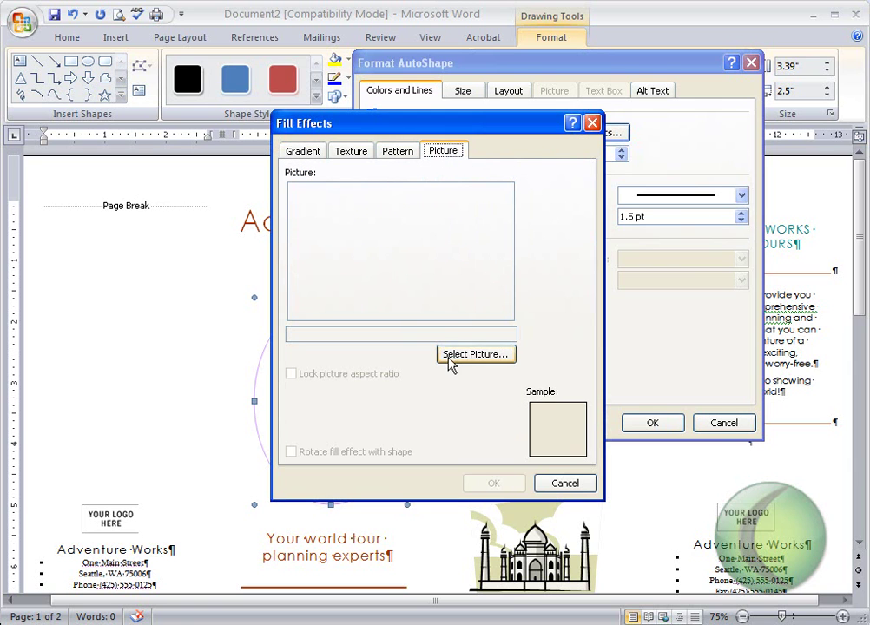
{"action": "left_click", "coordinate": [448, 356]}
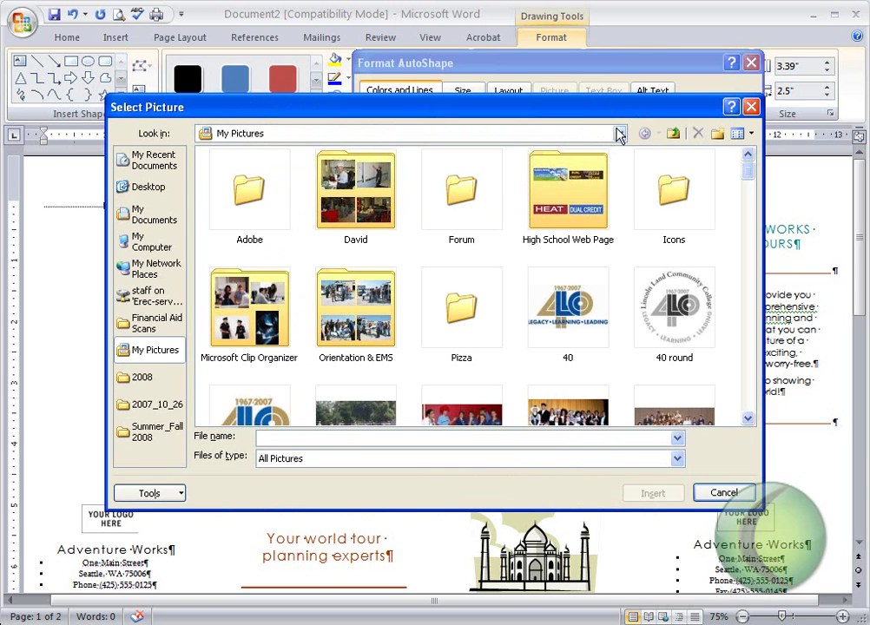
Step: Browse to the Lighthouse folder inside CAS224 on Removable Disk (G:)
{"action": "left_click", "coordinate": [618, 133]}
{"action": "left_click", "coordinate": [619, 134]}
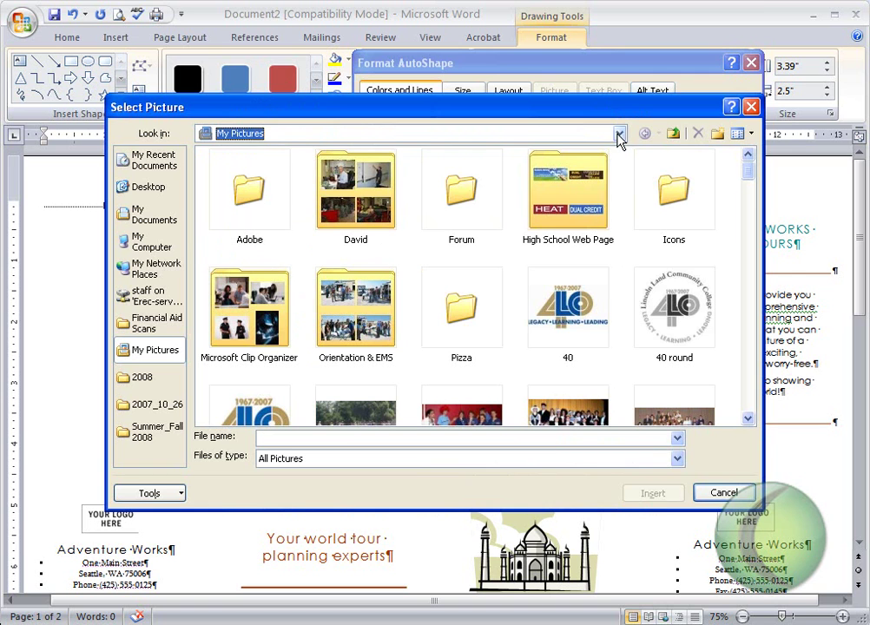
{"action": "left_click", "coordinate": [619, 133]}
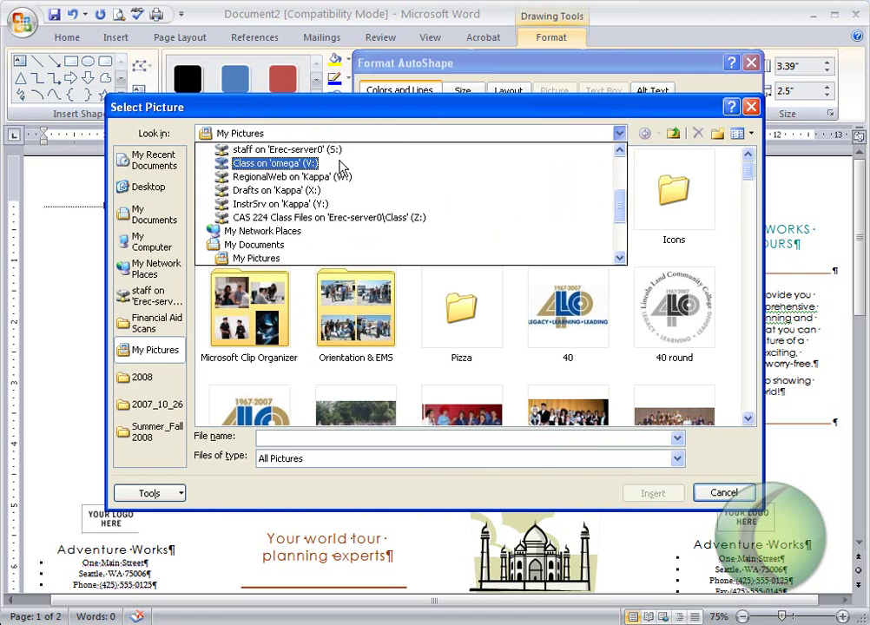
{"action": "left_click_drag", "start_coordinate": [622, 210], "coordinate": [622, 184]}
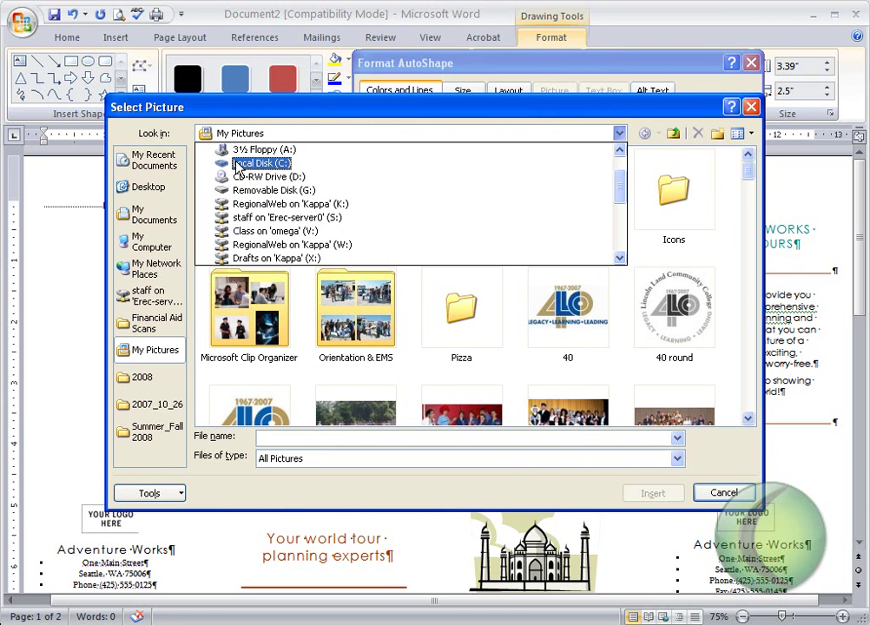
{"action": "left_click", "coordinate": [234, 190]}
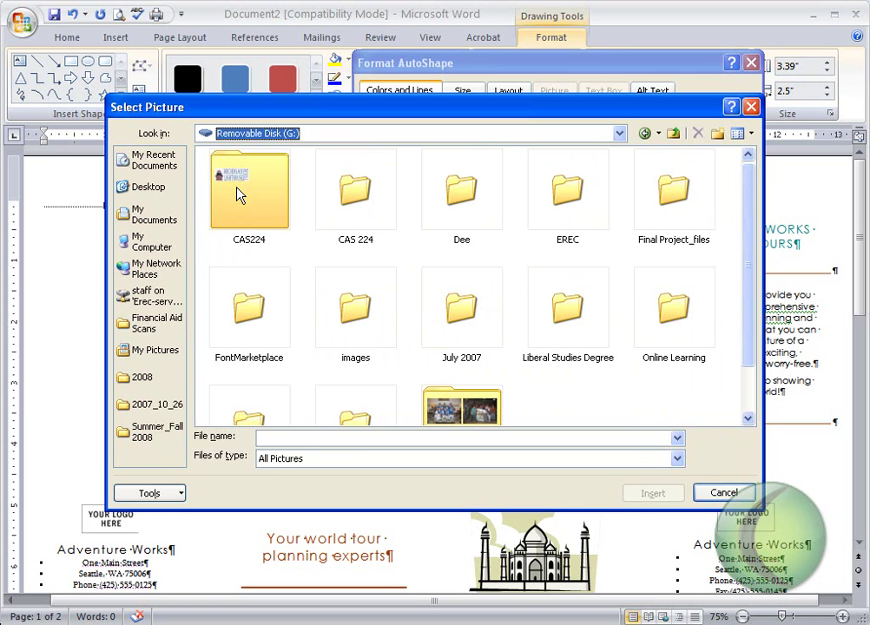
{"action": "left_click", "coordinate": [240, 196]}
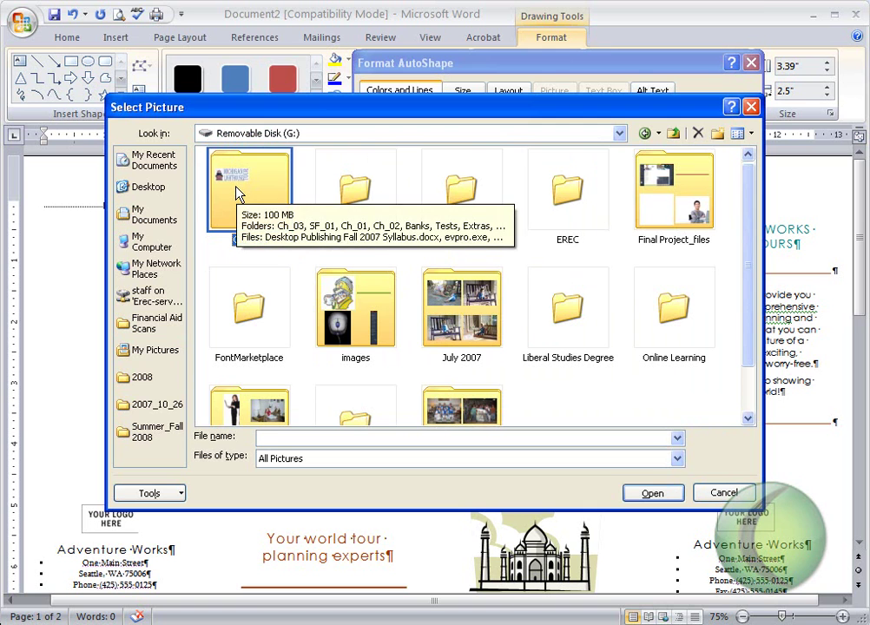
{"action": "double_click", "coordinate": [239, 196]}
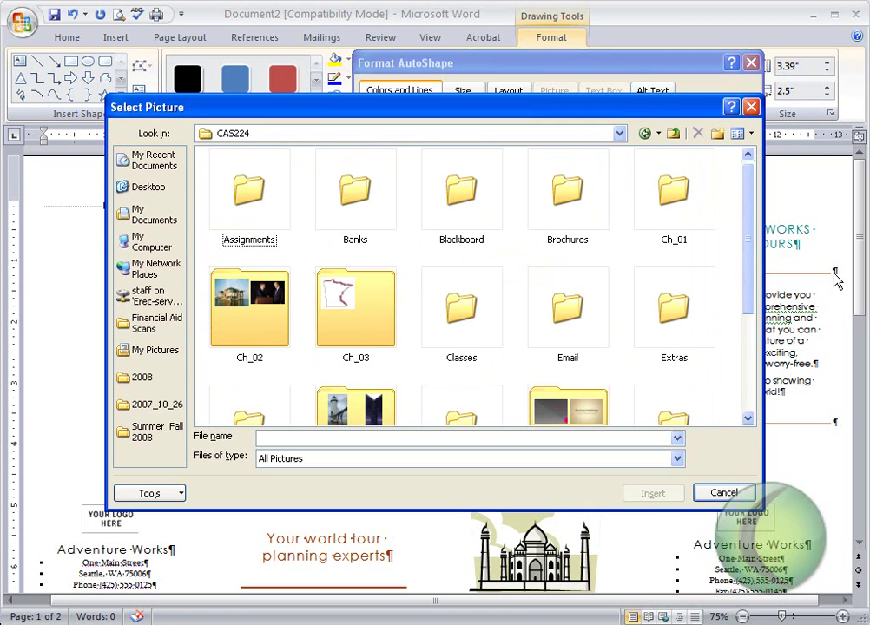
{"action": "left_click_drag", "start_coordinate": [748, 262], "coordinate": [749, 307]}
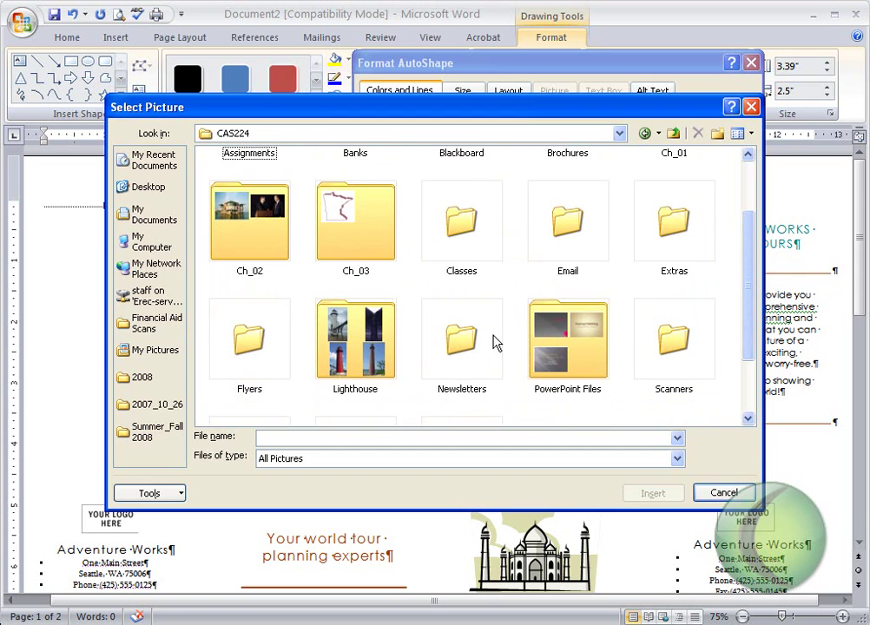
{"action": "double_click", "coordinate": [373, 339]}
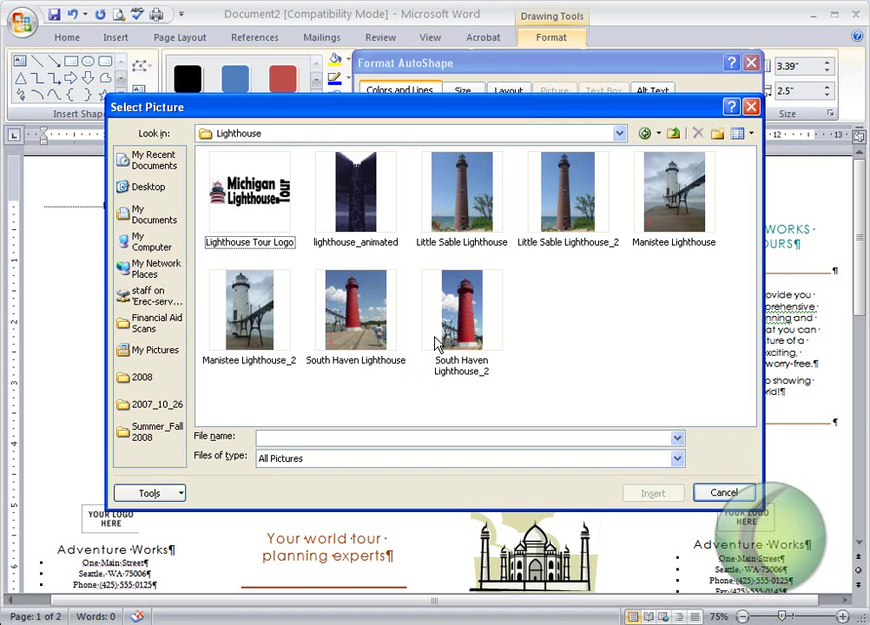
Step: Fill the oval with the South Haven Lighthouse_2 picture and apply the shape formatting
{"action": "left_click", "coordinate": [468, 350]}
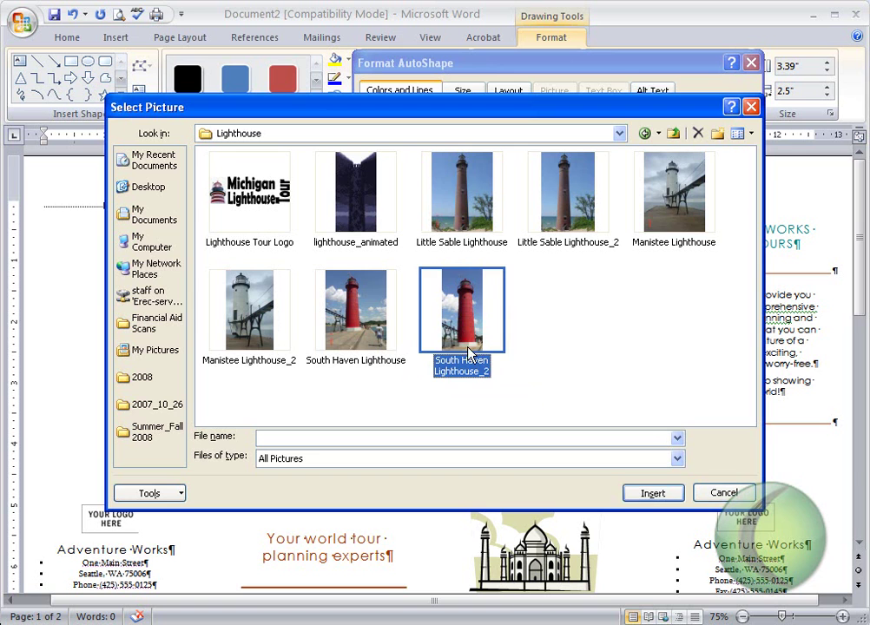
{"action": "left_click", "coordinate": [648, 494]}
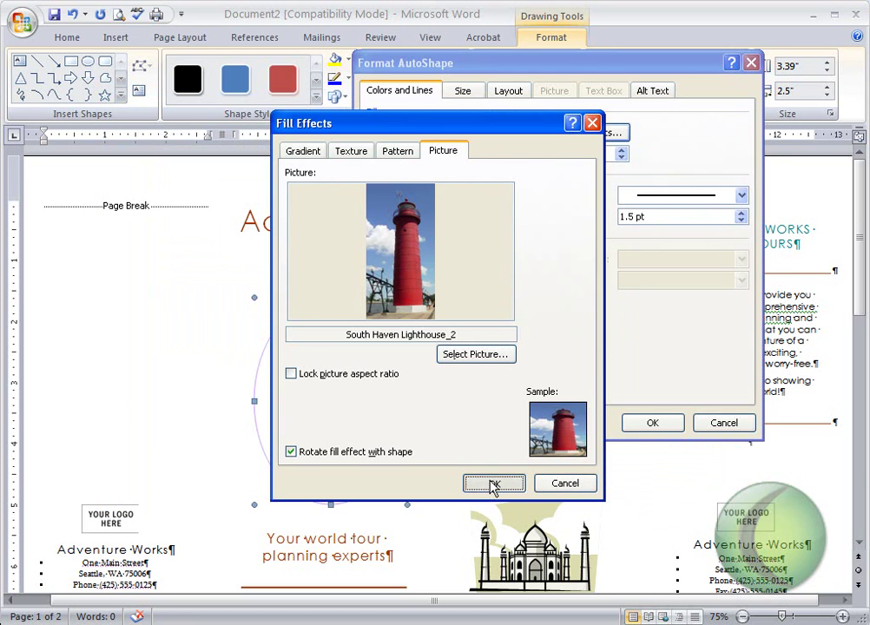
{"action": "left_click", "coordinate": [500, 486]}
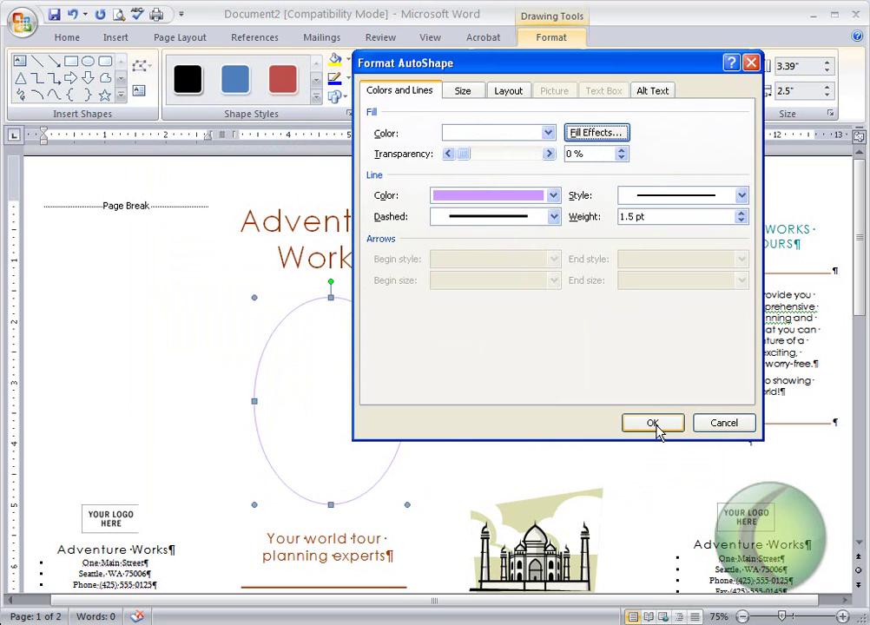
{"action": "left_click", "coordinate": [653, 423]}
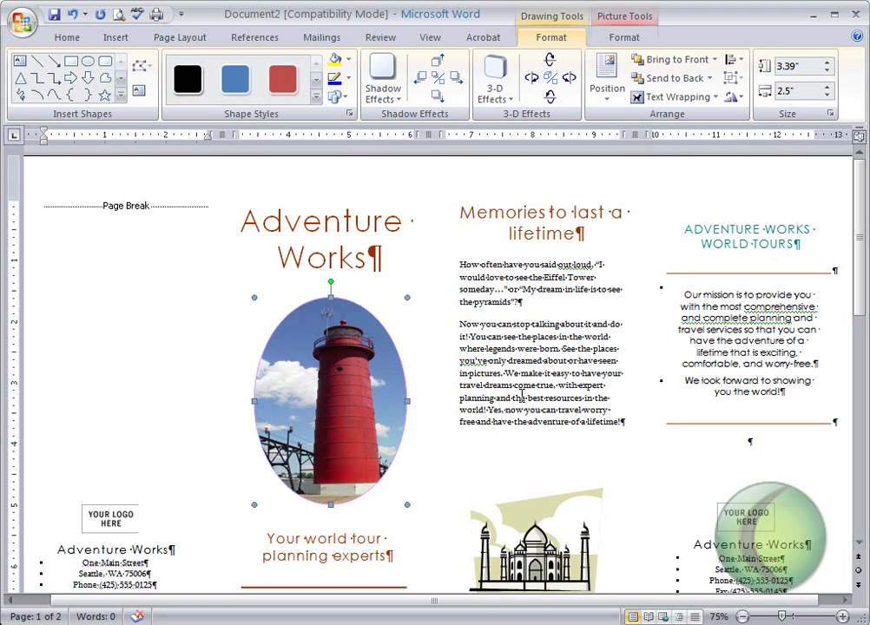
Step: Delete the Taj Mahal picture below the "Memories to last a lifetime" text and insert the Manistee Lighthouse picture from the Lighthouse folder
{"action": "left_click", "coordinate": [571, 529]}
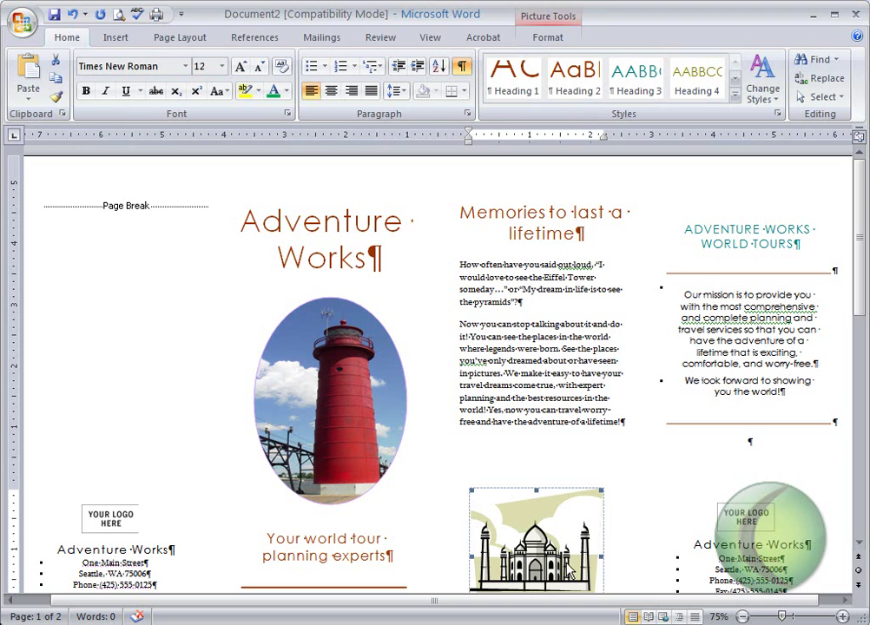
{"action": "key", "text": "Delete"}
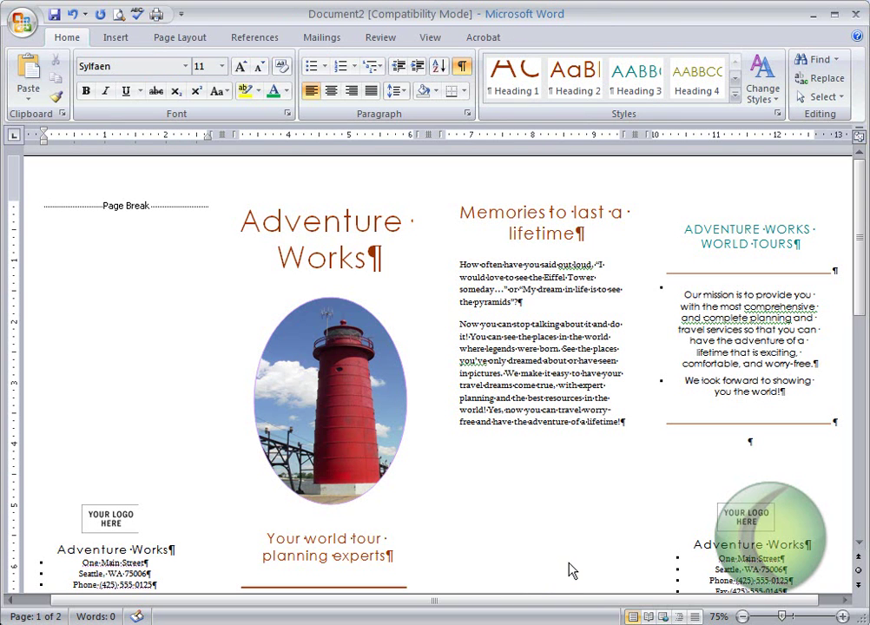
{"action": "left_click", "coordinate": [119, 35]}
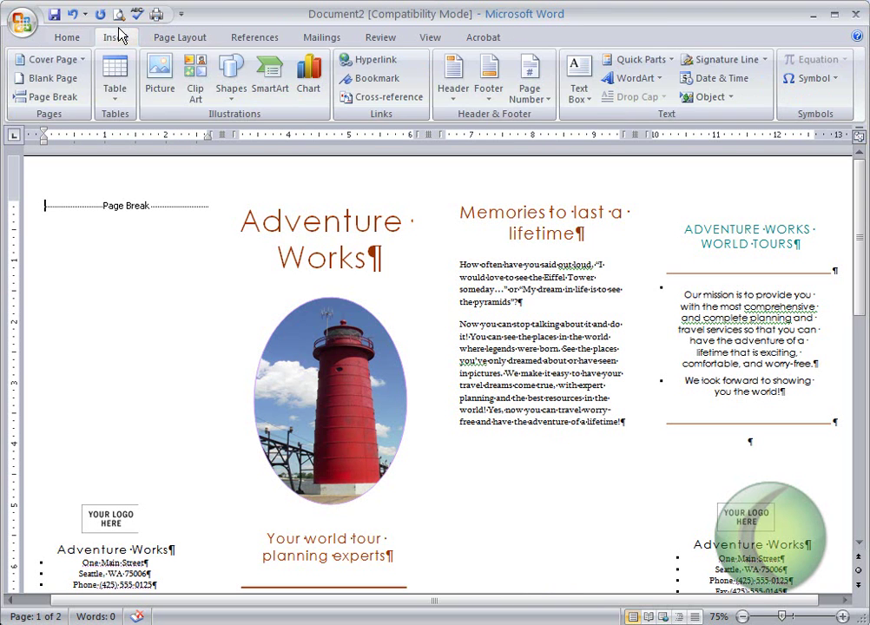
{"action": "left_click", "coordinate": [168, 77]}
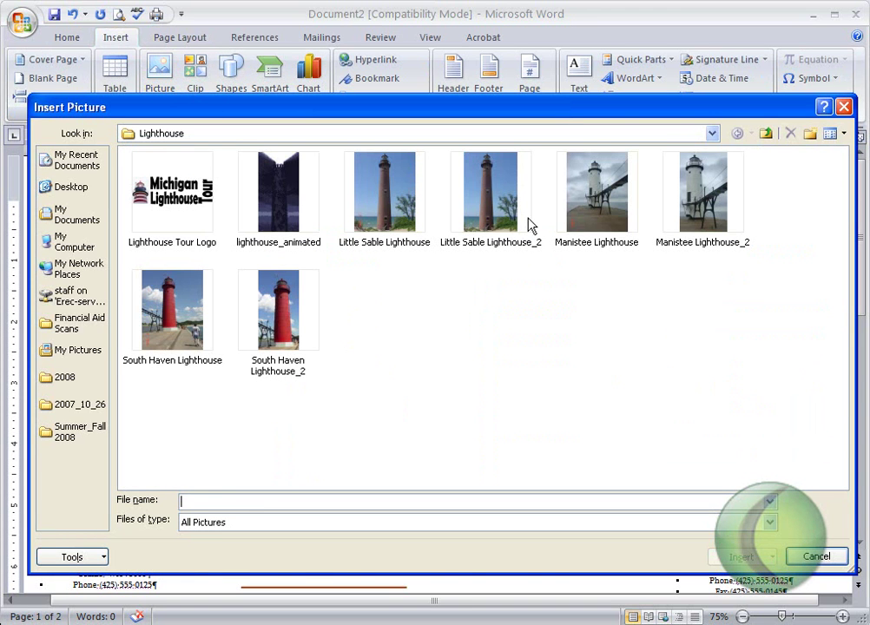
{"action": "mouse_move", "coordinate": [597, 224]}
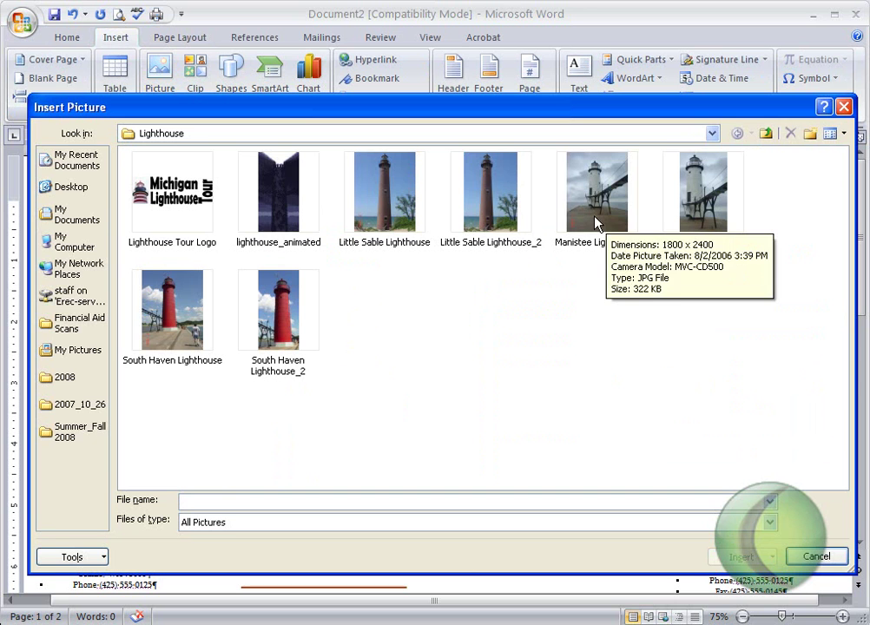
{"action": "left_click", "coordinate": [597, 224]}
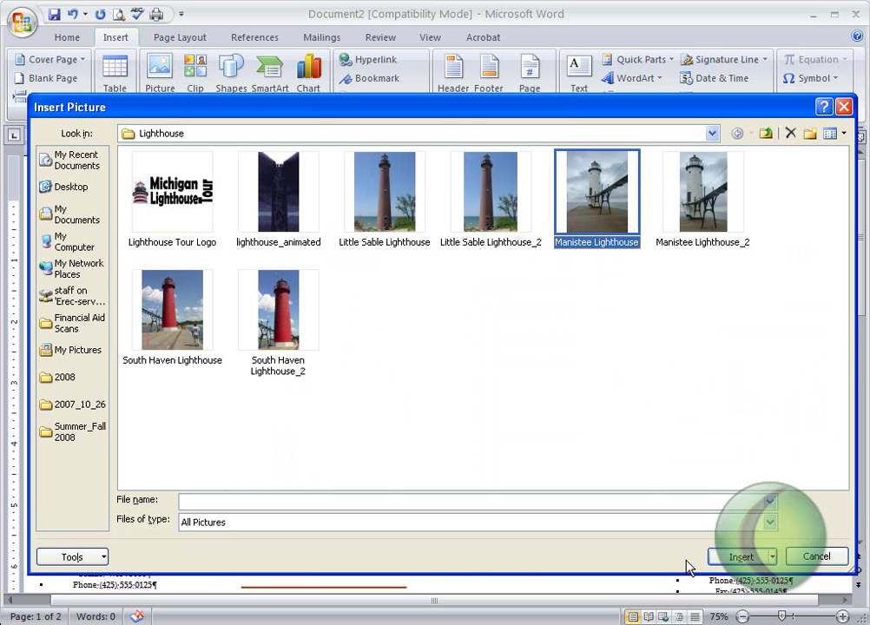
{"action": "left_click", "coordinate": [714, 556]}
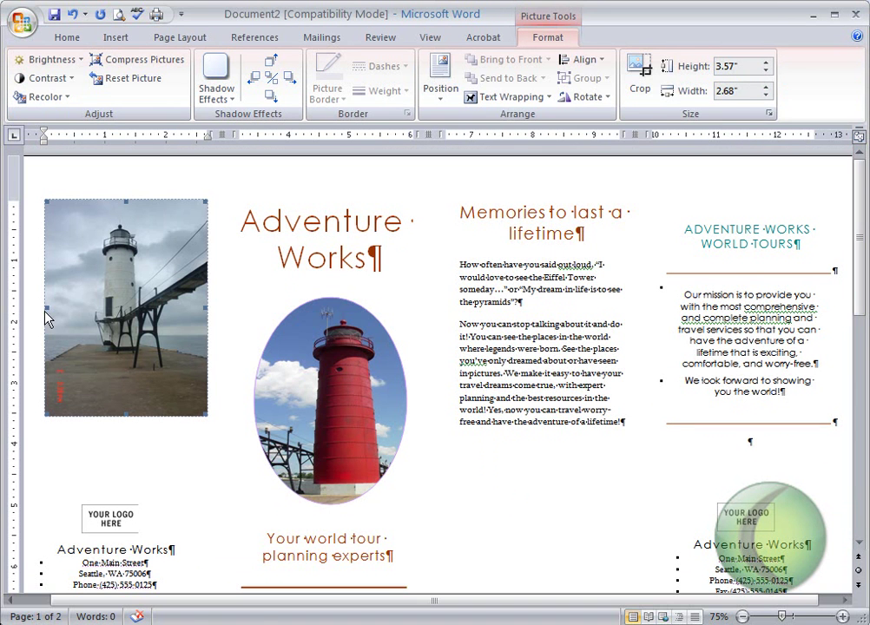
Step: Move the Manistee Lighthouse picture to the end of the "Memories to last a lifetime" text and extend that text box downward to show it
{"action": "left_click_drag", "start_coordinate": [194, 317], "coordinate": [628, 422]}
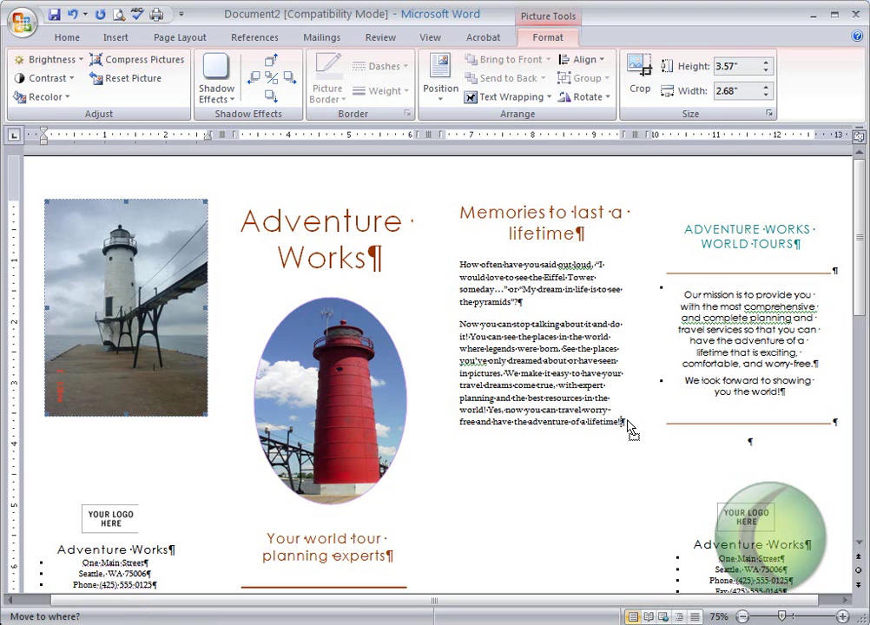
{"action": "left_click_drag", "start_coordinate": [628, 424], "coordinate": [626, 421]}
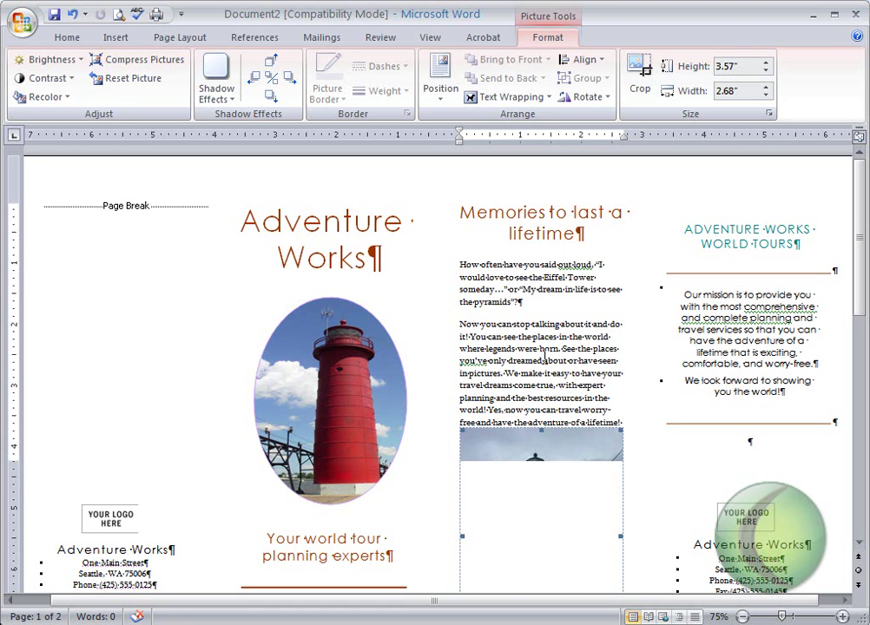
{"action": "left_click", "coordinate": [544, 356]}
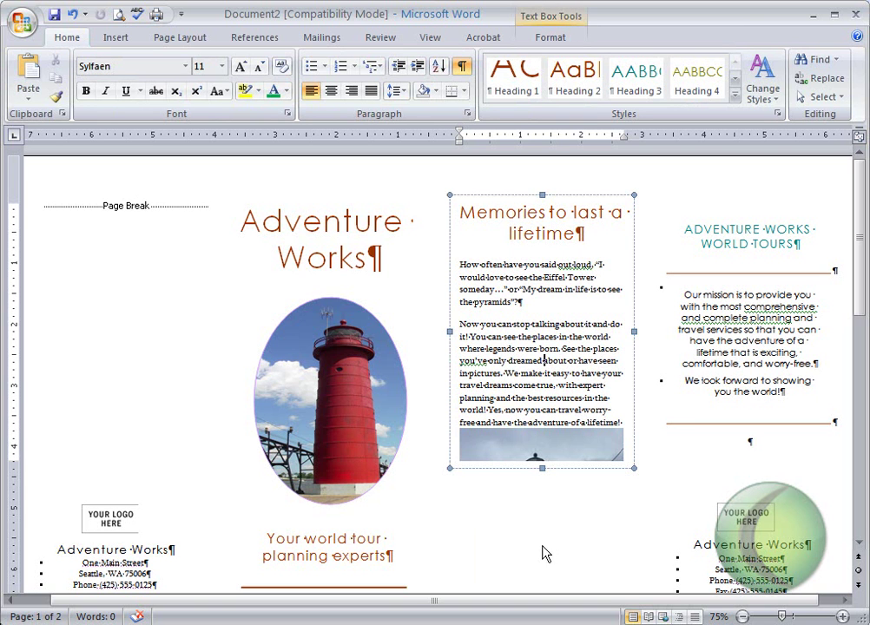
{"action": "left_click_drag", "start_coordinate": [540, 468], "coordinate": [566, 236]}
{"action": "scroll", "coordinate": [576, 239], "scroll_direction": "up", "scroll_amount": 2}
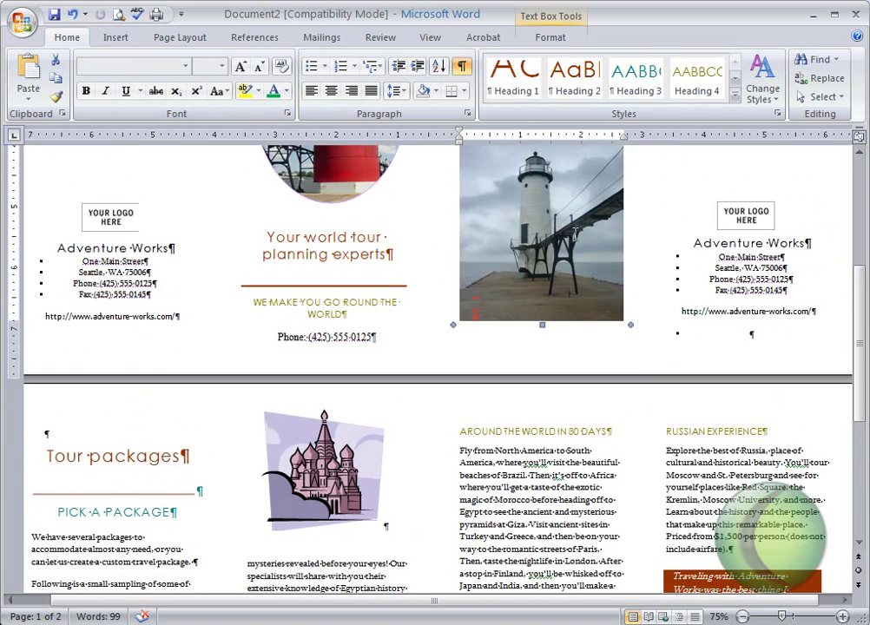
{"action": "scroll", "coordinate": [575, 233], "scroll_direction": "up", "scroll_amount": 3}
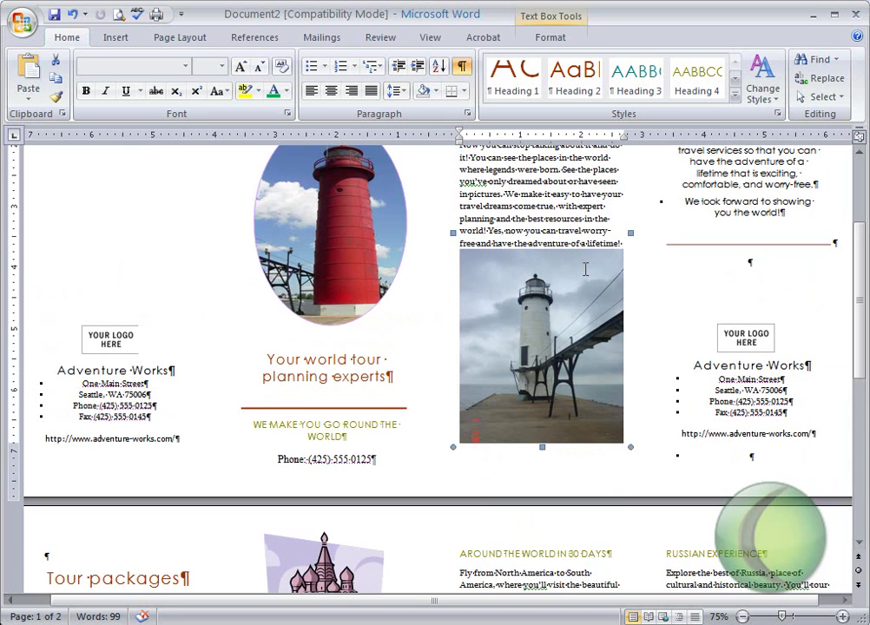
Step: Crop the Manistee Lighthouse picture from both sides and the bottom to about 2.89" high by 1.57" wide
{"action": "left_click", "coordinate": [554, 323]}
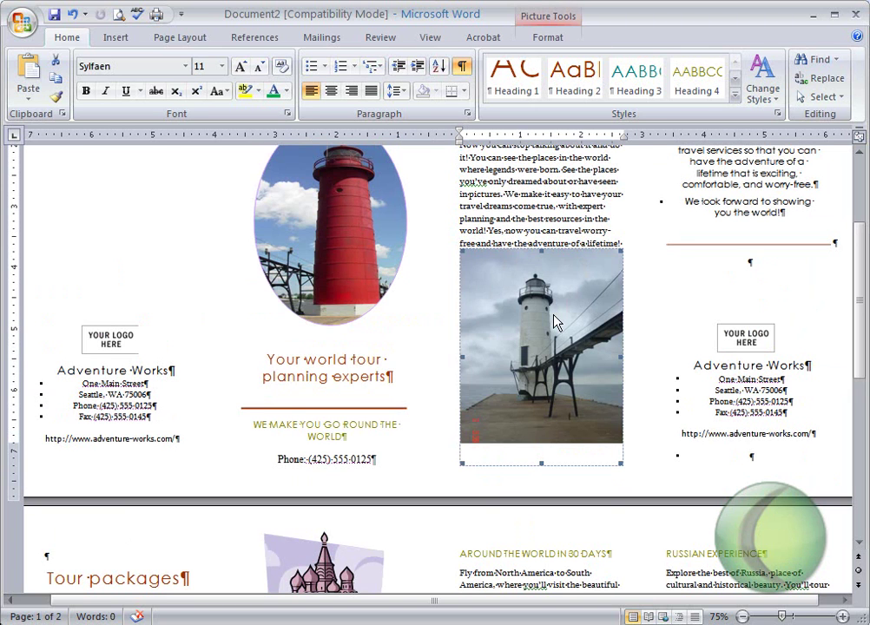
{"action": "left_click", "coordinate": [551, 15]}
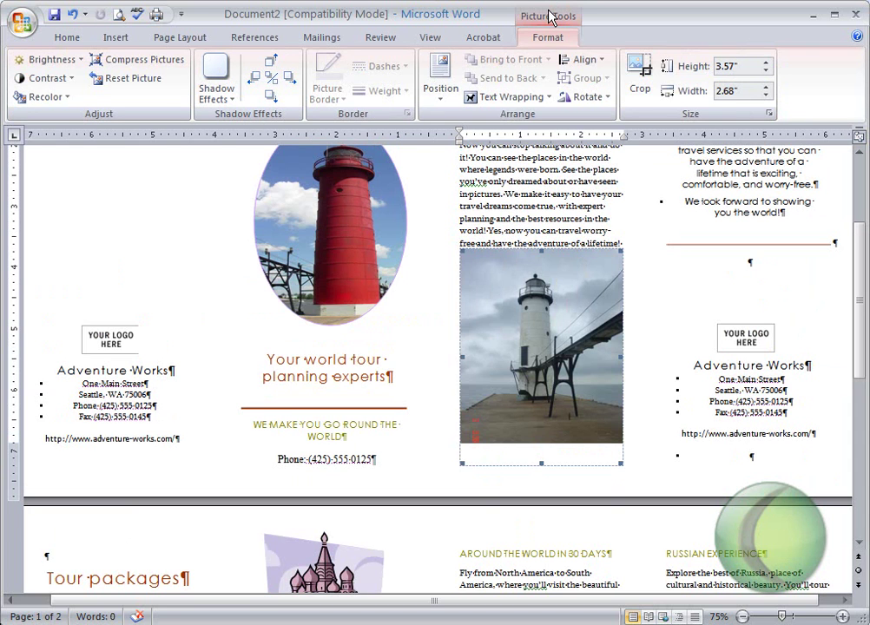
{"action": "left_click", "coordinate": [640, 76]}
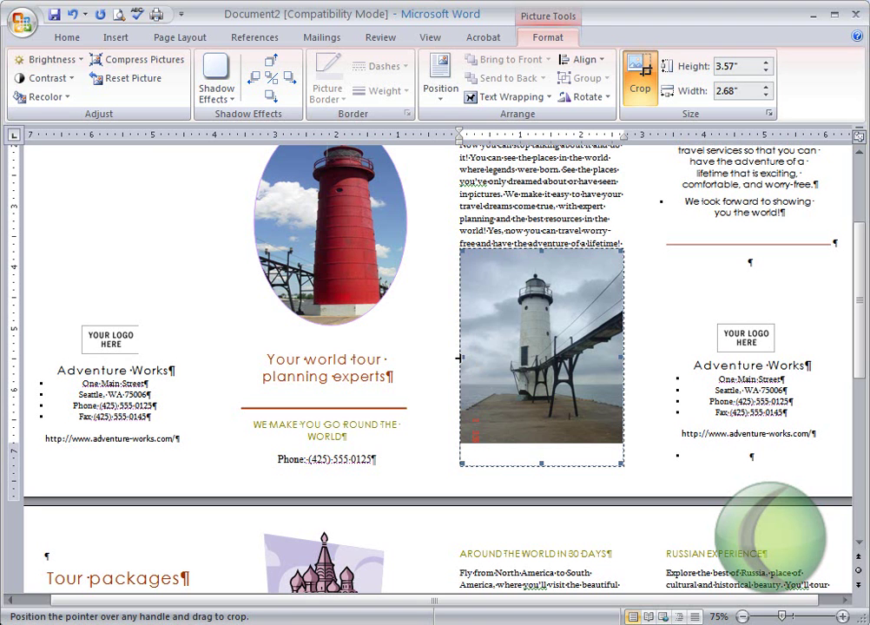
{"action": "left_click_drag", "start_coordinate": [459, 357], "coordinate": [501, 352]}
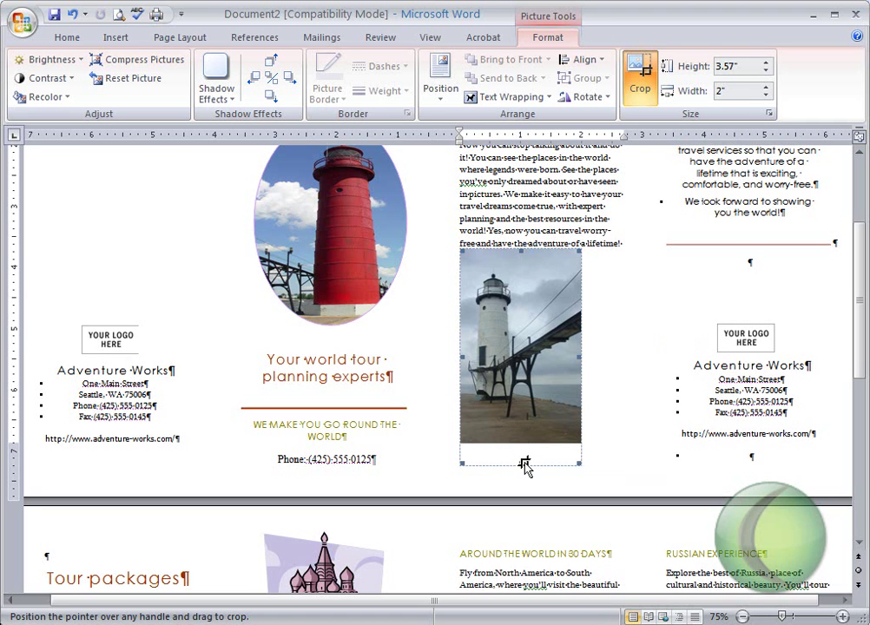
{"action": "left_click_drag", "start_coordinate": [524, 467], "coordinate": [522, 424]}
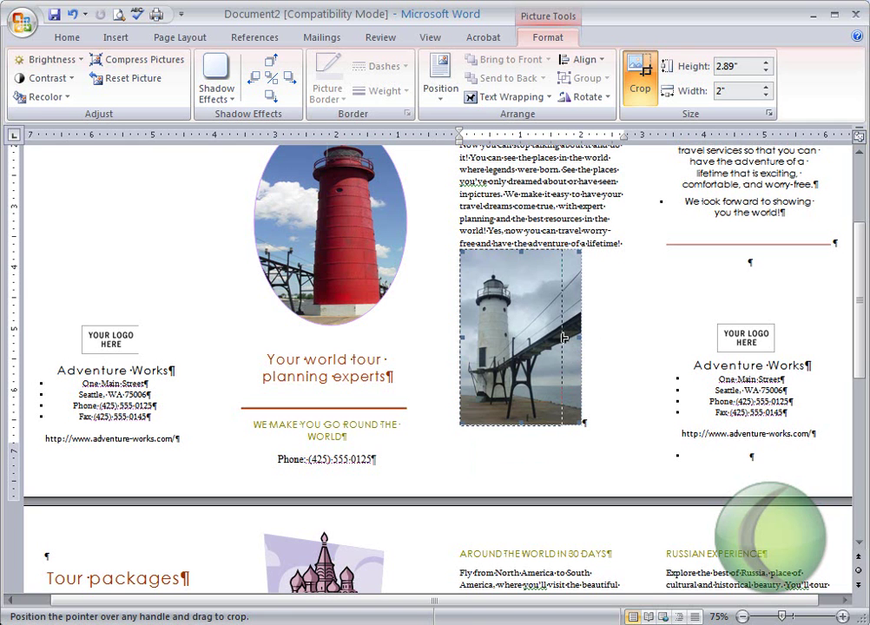
{"action": "left_click_drag", "start_coordinate": [580, 341], "coordinate": [556, 341]}
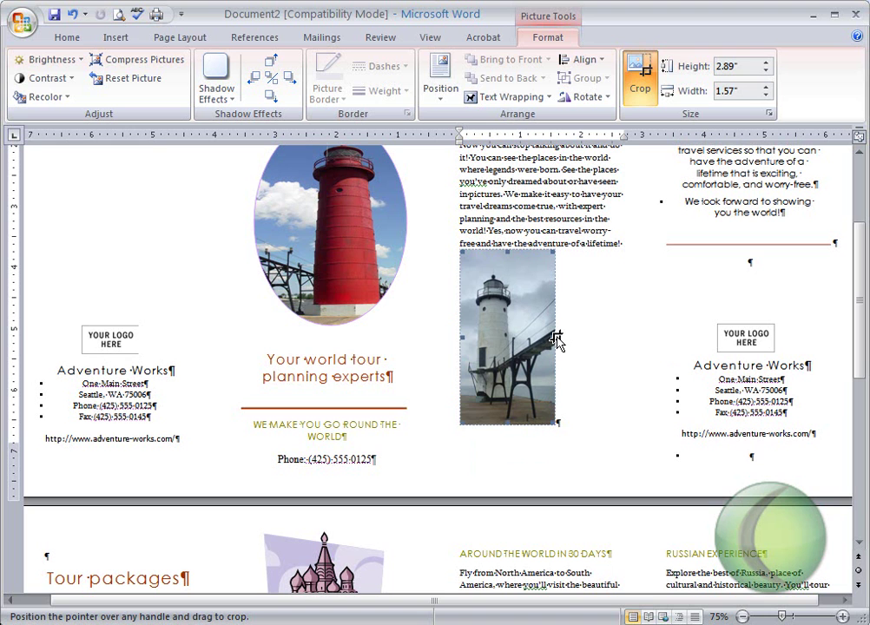
{"action": "left_click", "coordinate": [601, 186]}
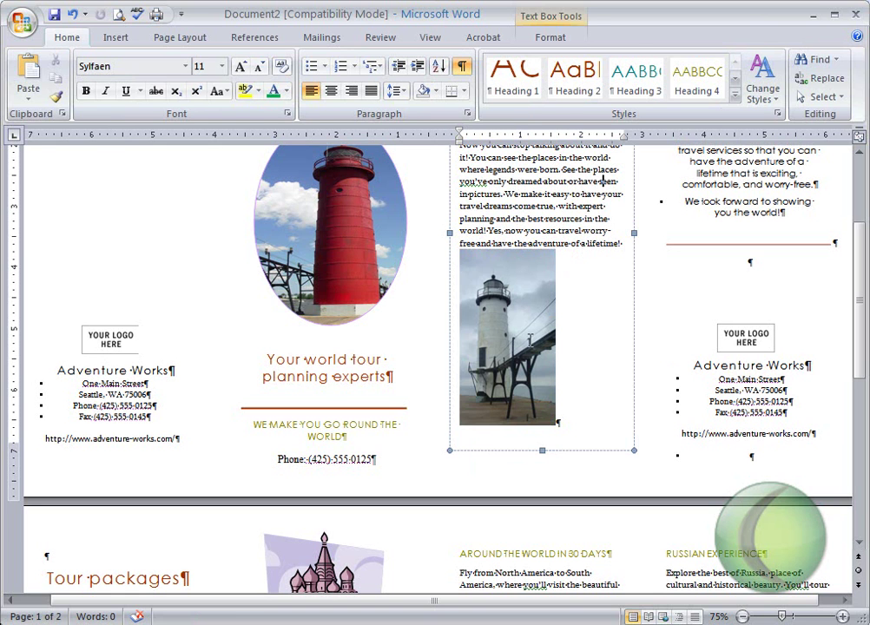
Step: Enlarge the cropped Manistee Lighthouse picture proportionally to about 3.56" high by 1.93" wide
{"action": "left_click", "coordinate": [530, 348]}
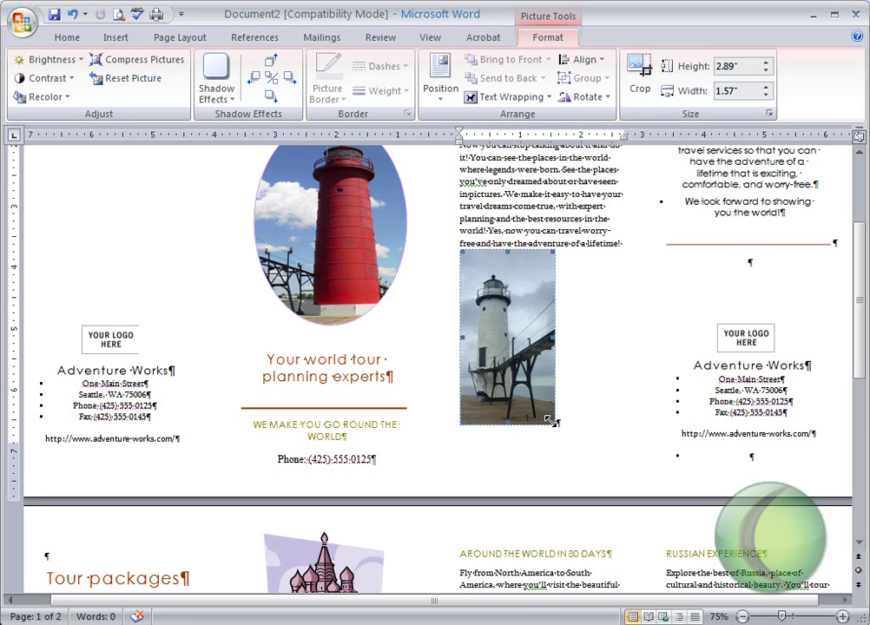
{"action": "left_click_drag", "start_coordinate": [549, 420], "coordinate": [573, 416]}
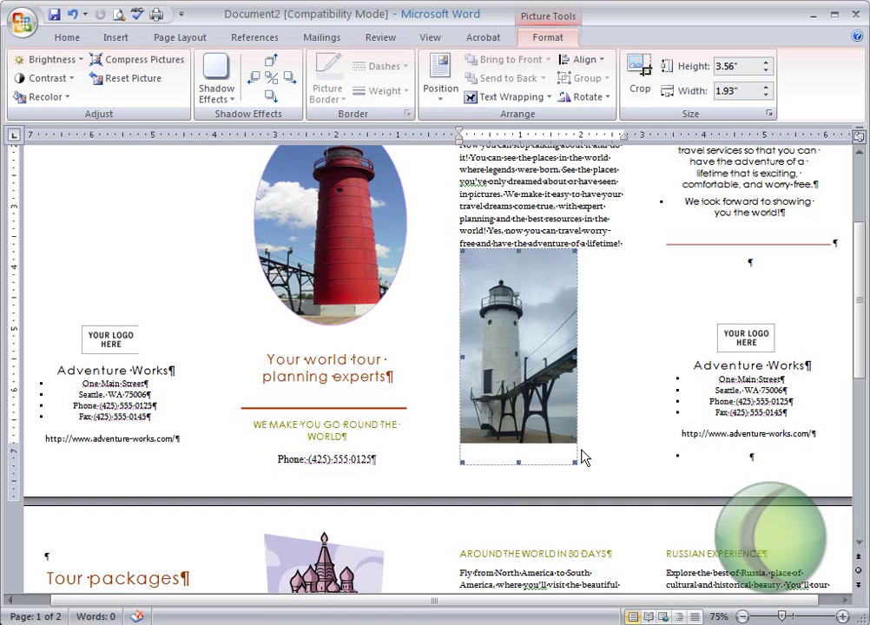
{"action": "left_click", "coordinate": [613, 364]}
{"action": "left_click", "coordinate": [703, 245]}
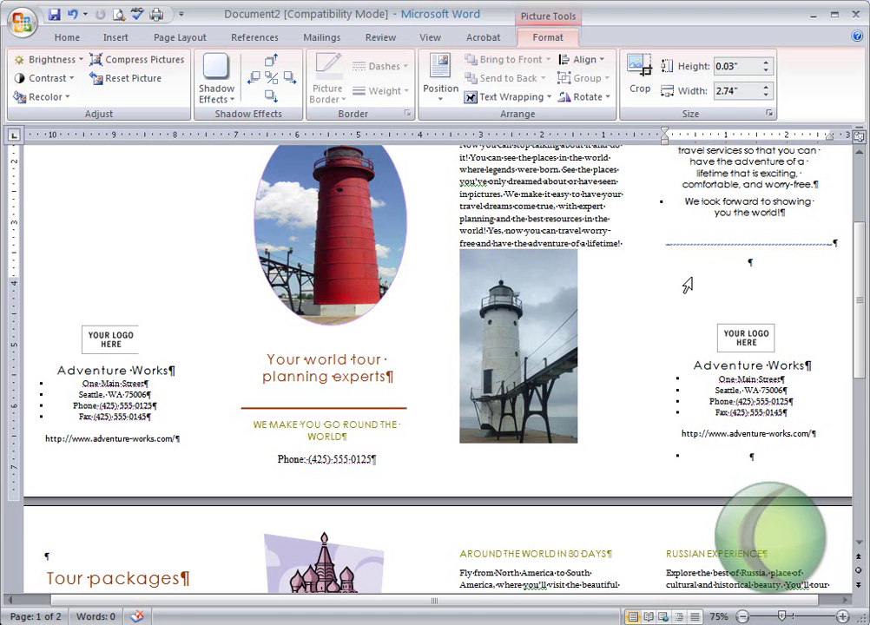
Step: Replace the logo placeholder below the "Adventure Works World Tours" mission text with the Lighthouse Tour Logo picture
{"action": "scroll", "coordinate": [686, 284], "scroll_direction": "up", "scroll_amount": 3}
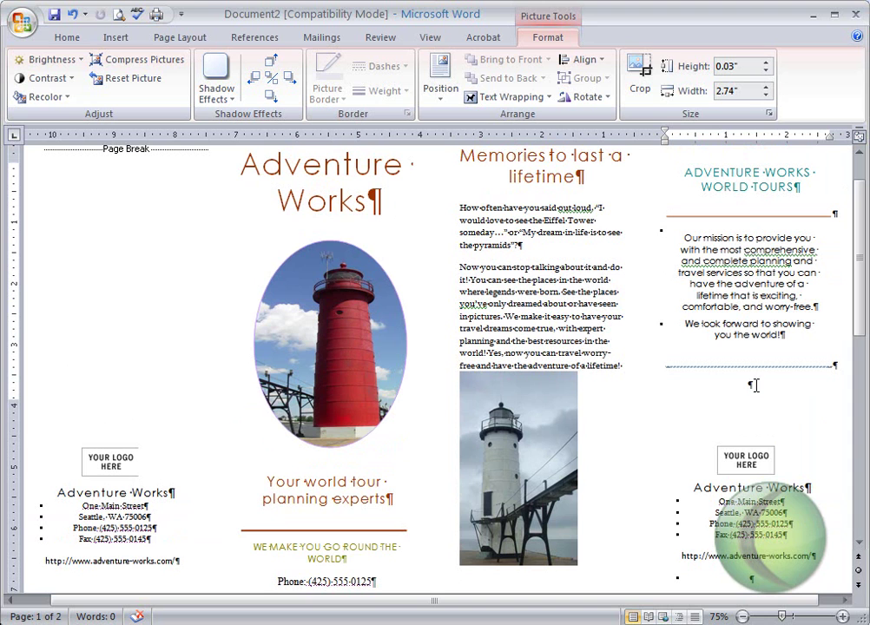
{"action": "left_click", "coordinate": [744, 458]}
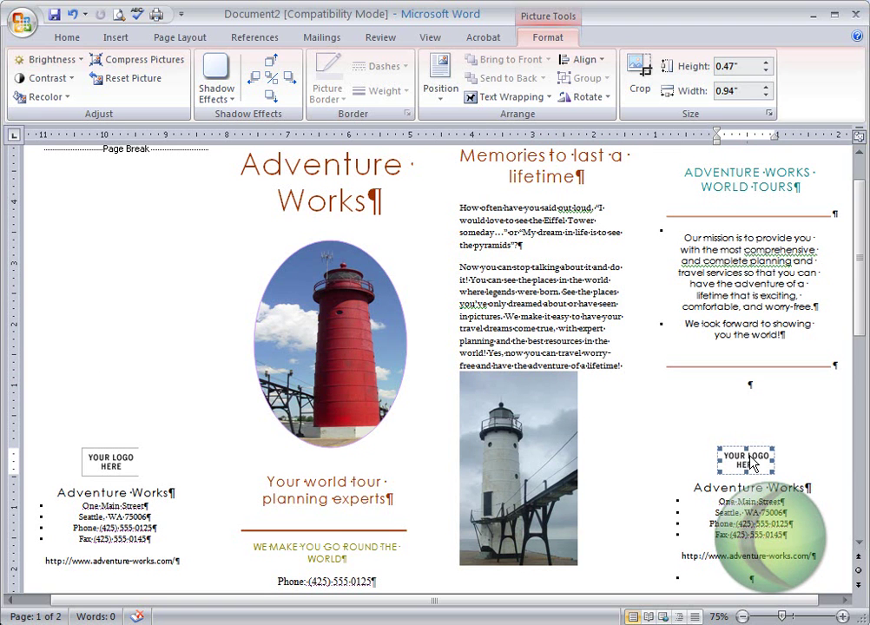
{"action": "left_click", "coordinate": [113, 36]}
{"action": "left_click", "coordinate": [171, 82]}
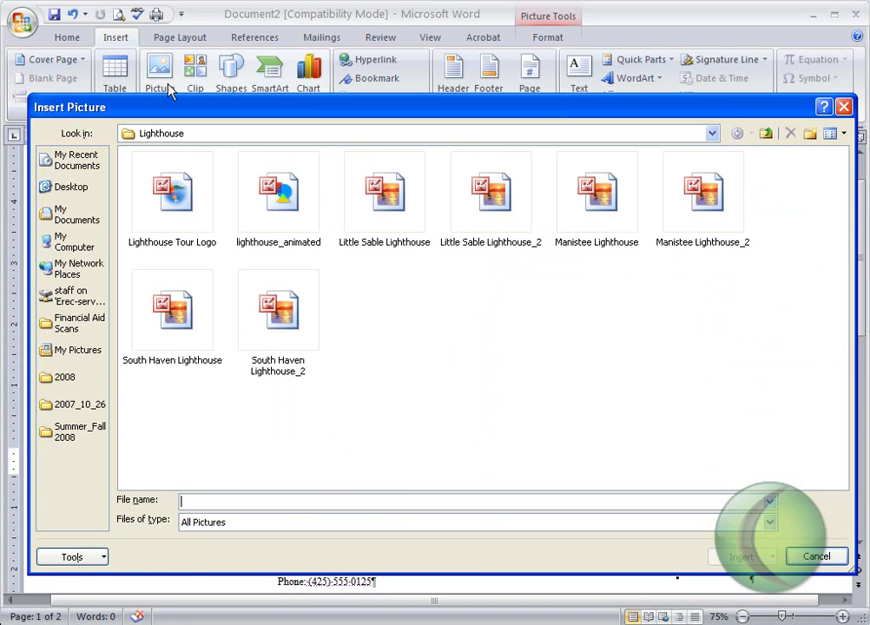
{"action": "left_click", "coordinate": [178, 211]}
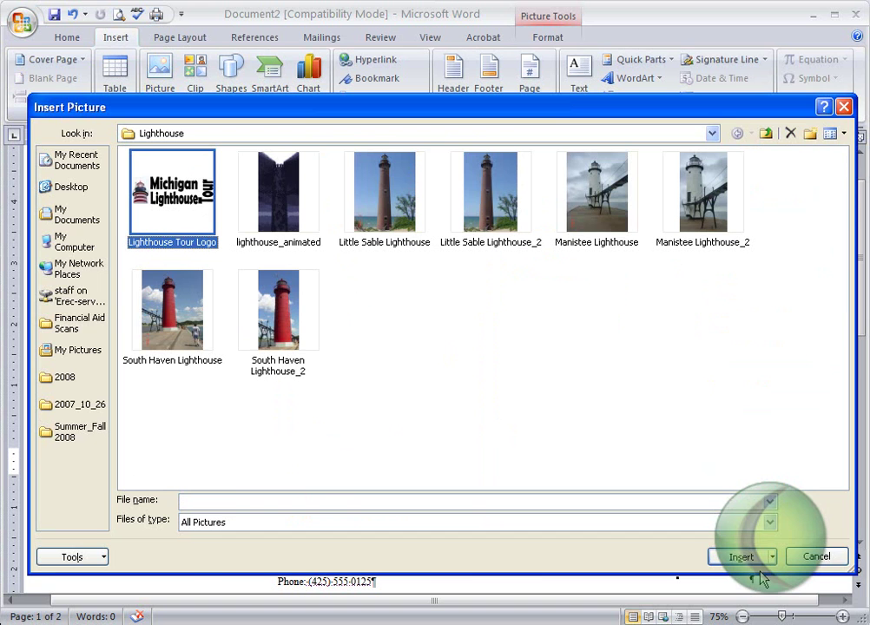
{"action": "left_click", "coordinate": [733, 560]}
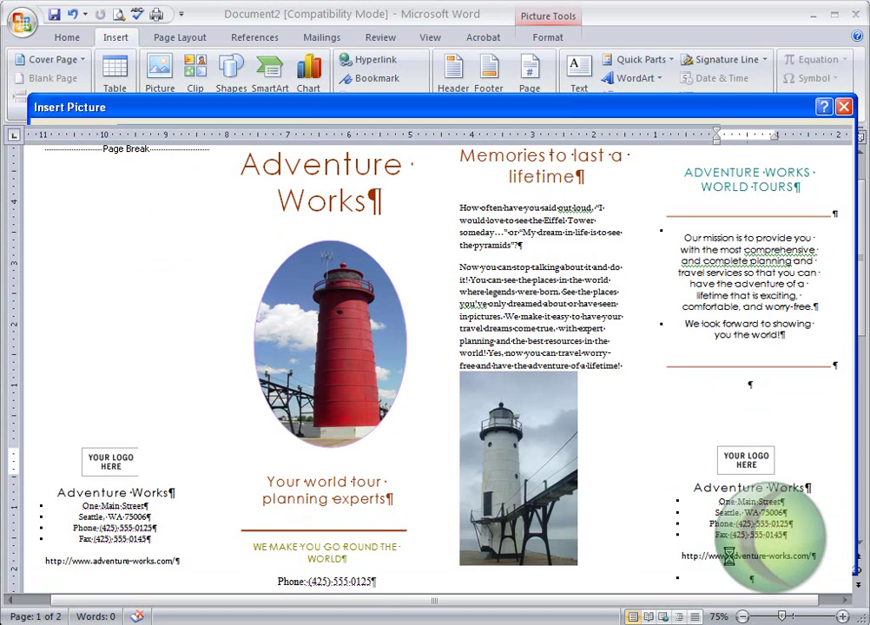
Step: Replace the logo placeholder in the brochure's first column with the Lighthouse Tour Logo picture
{"action": "left_click", "coordinate": [96, 465]}
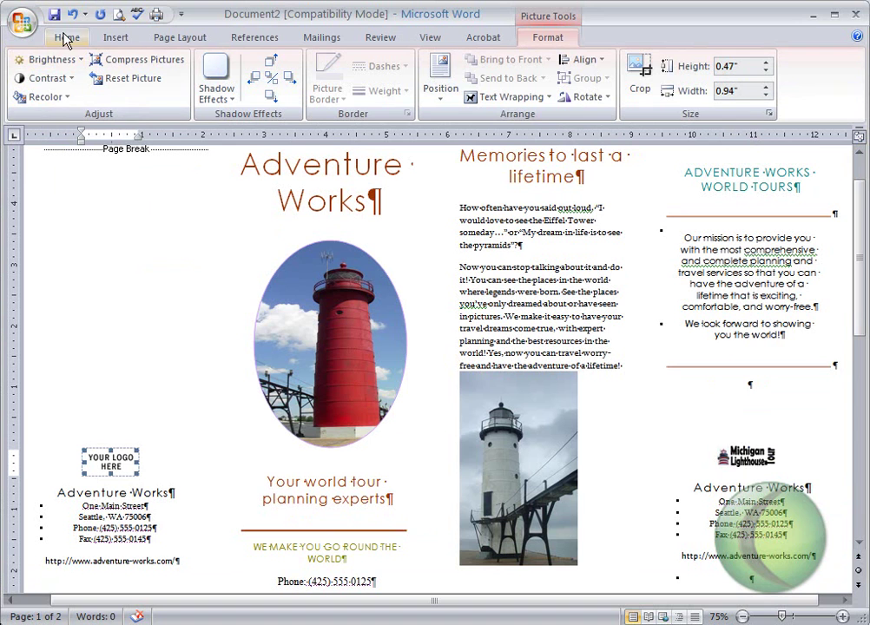
{"action": "left_click", "coordinate": [100, 38]}
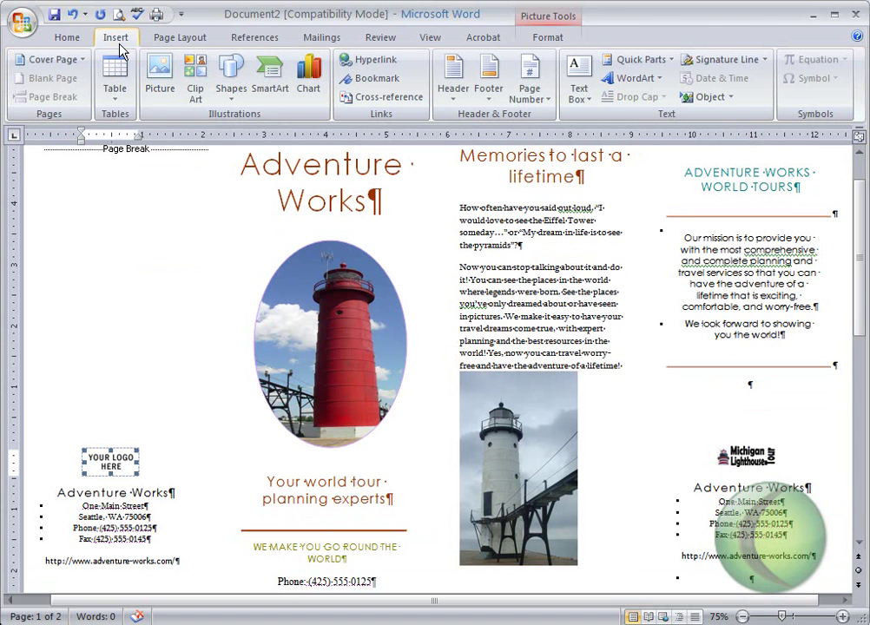
{"action": "left_click", "coordinate": [159, 74]}
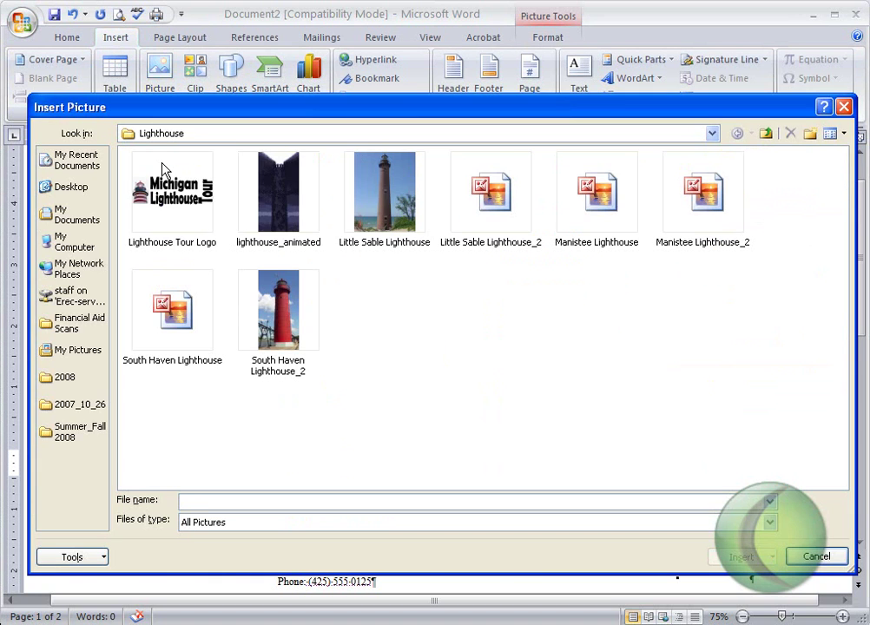
{"action": "left_click", "coordinate": [162, 169]}
{"action": "left_click", "coordinate": [746, 560]}
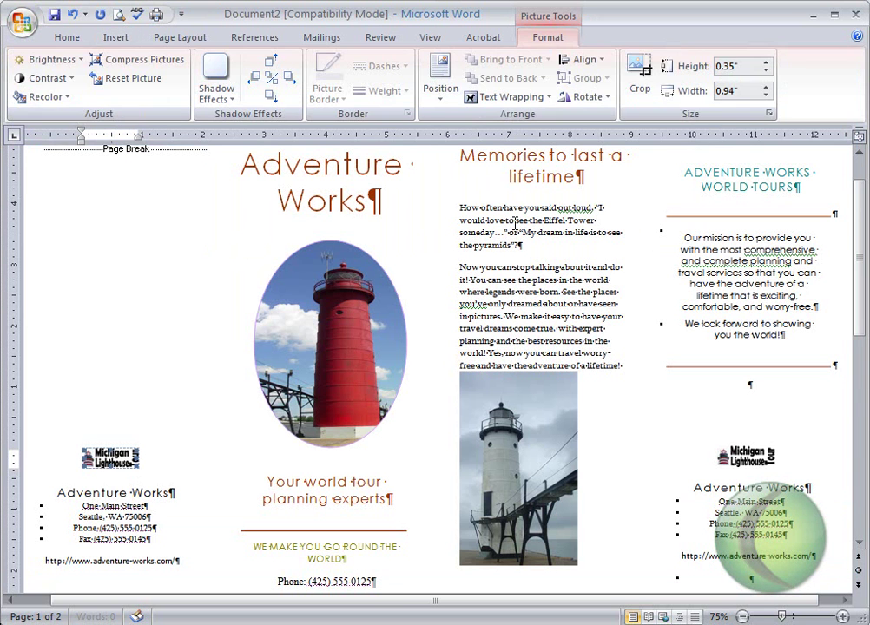
{"action": "left_click", "coordinate": [519, 220]}
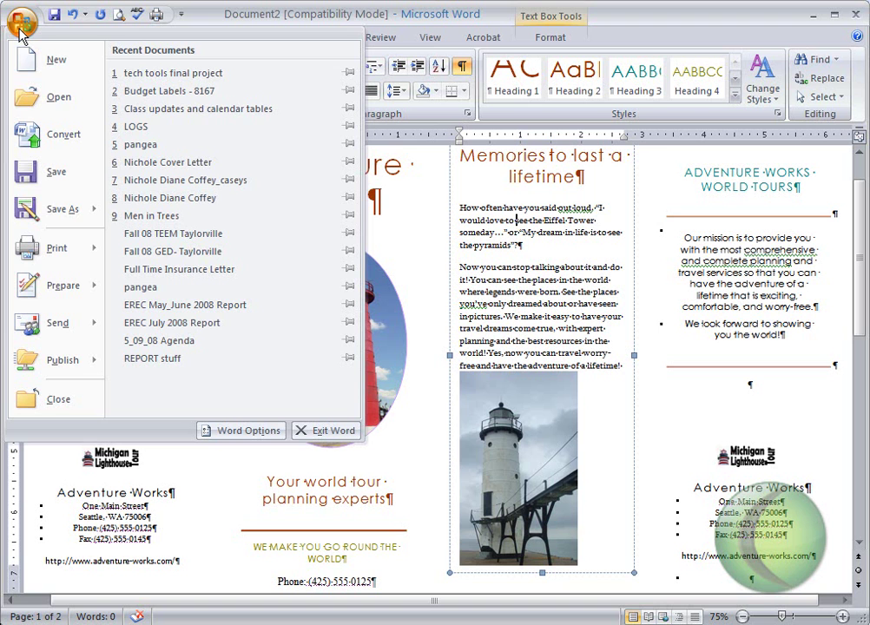
Step: Create a new blank document
{"action": "key", "text": "Escape"}
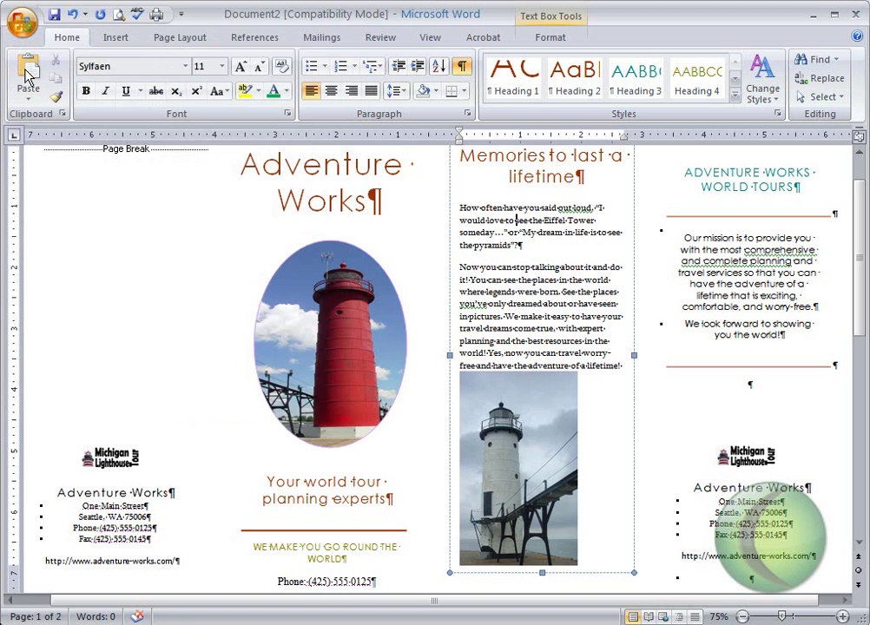
{"action": "key", "text": "alt+f"}
{"action": "key", "text": "n"}
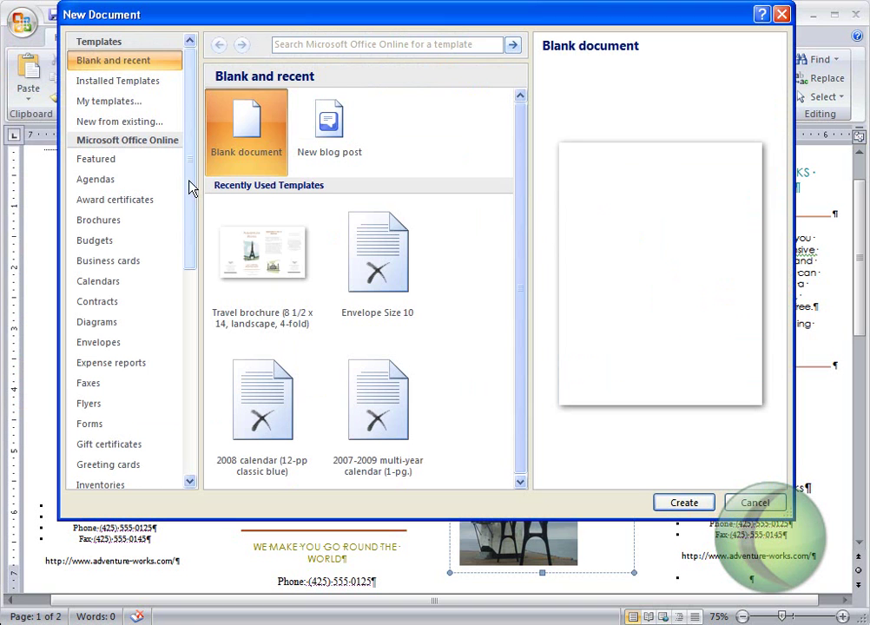
{"action": "left_click", "coordinate": [679, 511]}
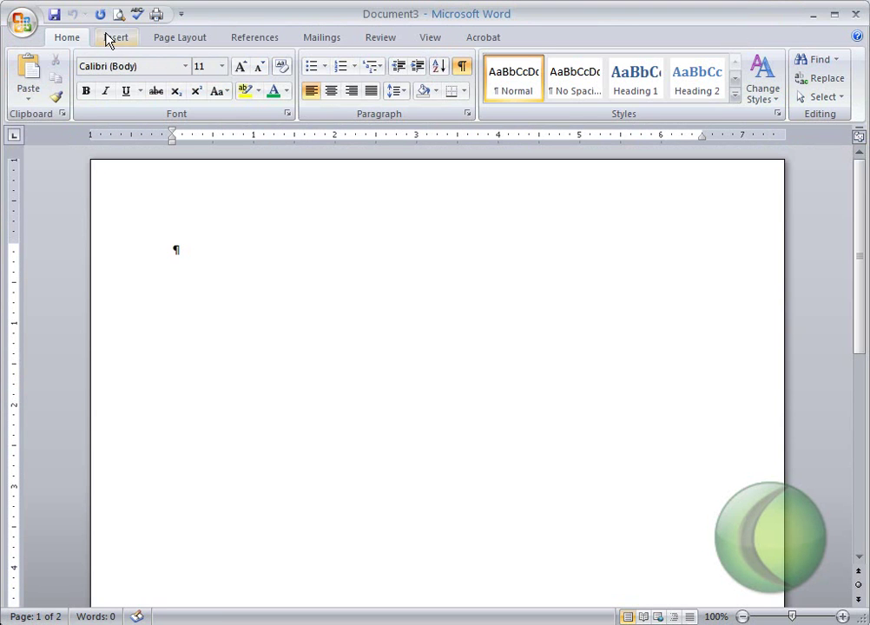
Step: Insert the Little Sable Lighthouse_2 picture from the Lighthouse folder into the blank document
{"action": "left_click", "coordinate": [109, 39]}
{"action": "left_click", "coordinate": [157, 79]}
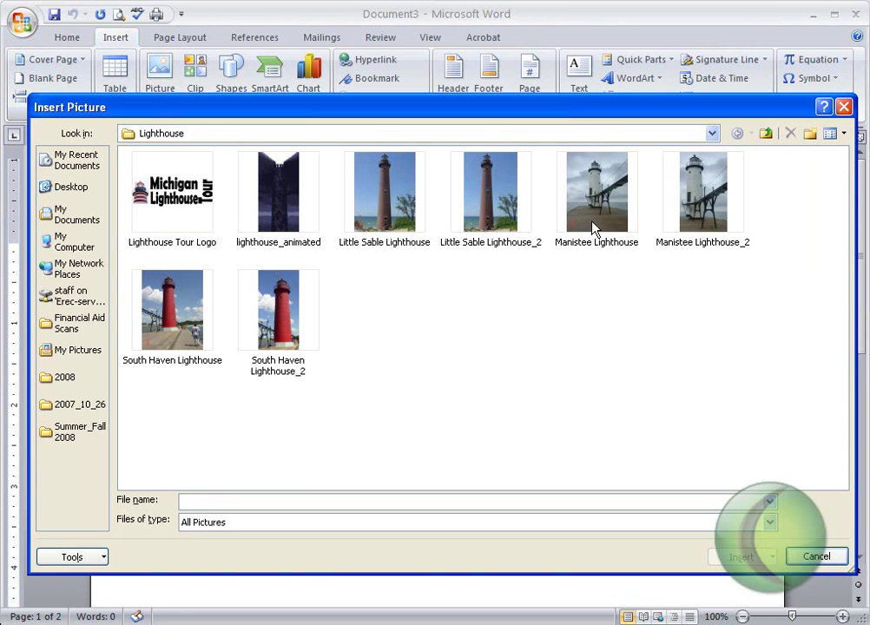
{"action": "left_click", "coordinate": [490, 224]}
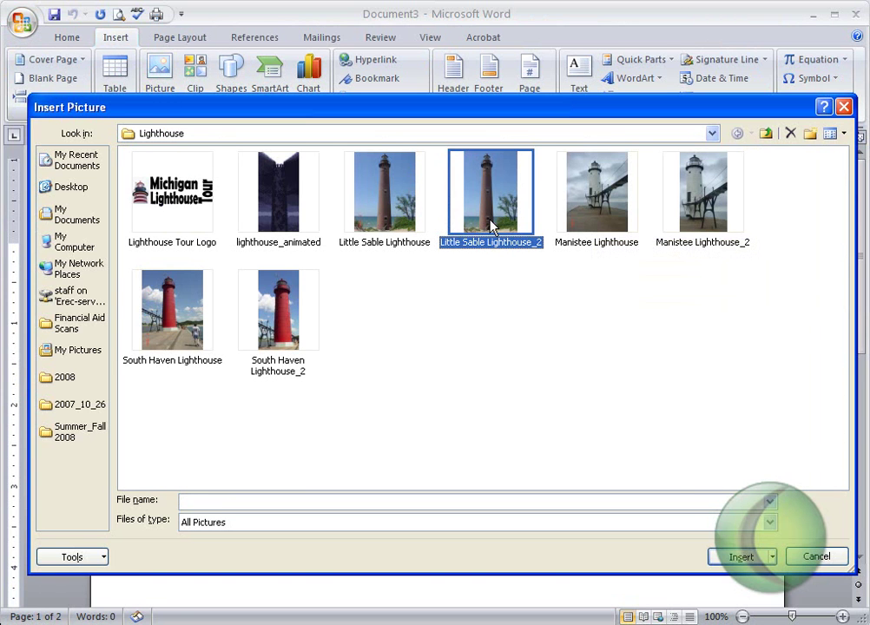
{"action": "left_click", "coordinate": [721, 560]}
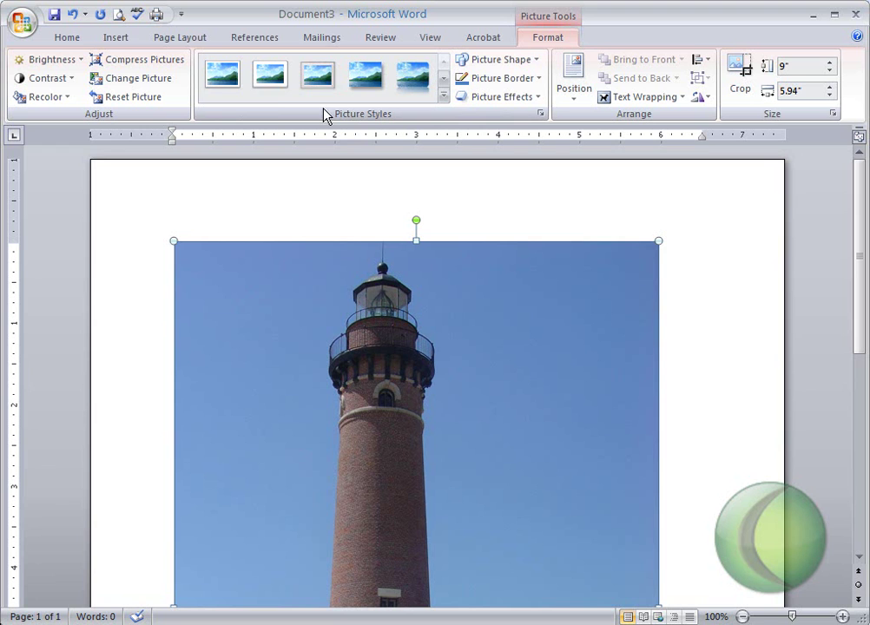
Step: Apply the soft-edged rectangle style to the Little Sable picture and change its shape to a rectangle with a single rounded corner
{"action": "left_click", "coordinate": [444, 101]}
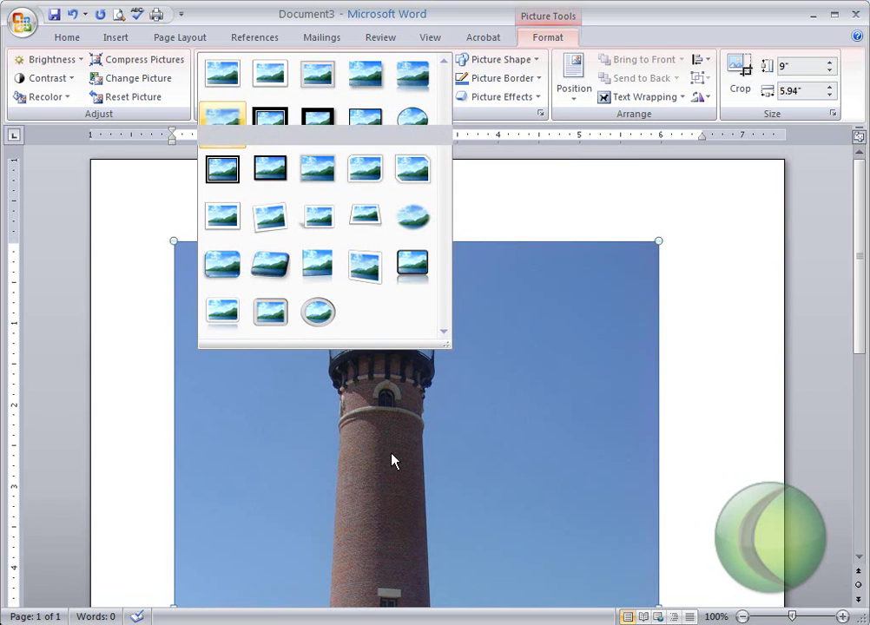
{"action": "left_click", "coordinate": [411, 493]}
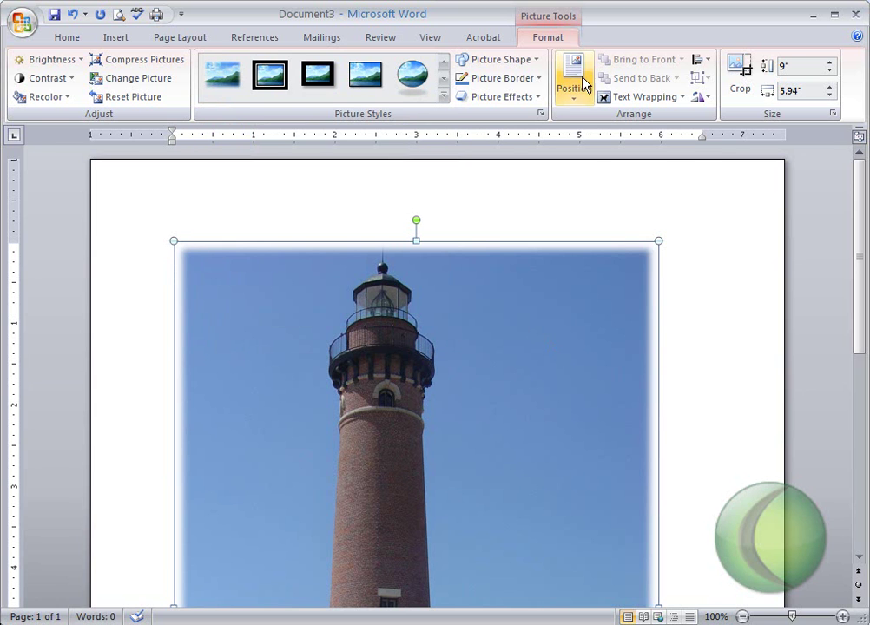
{"action": "left_click", "coordinate": [524, 59]}
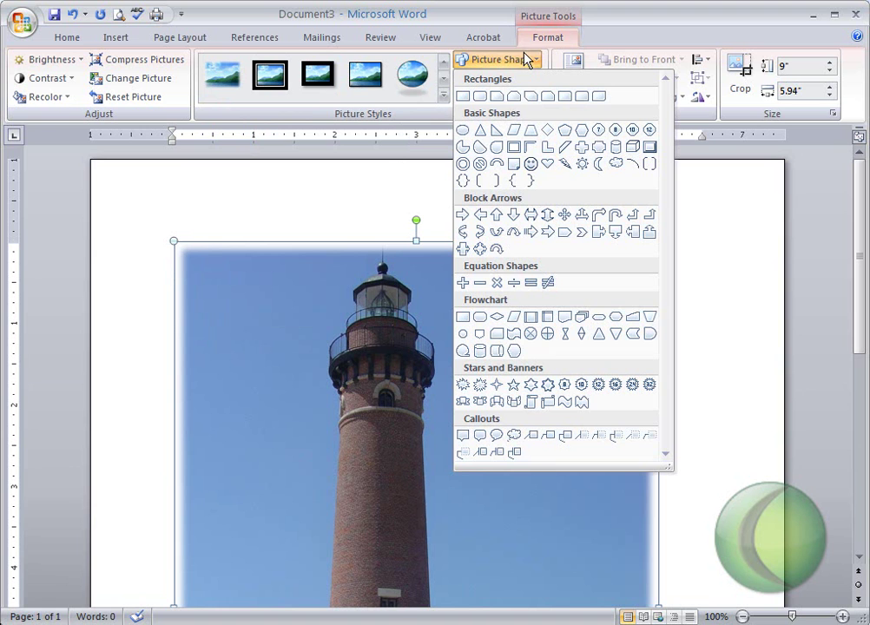
{"action": "left_click", "coordinate": [567, 98]}
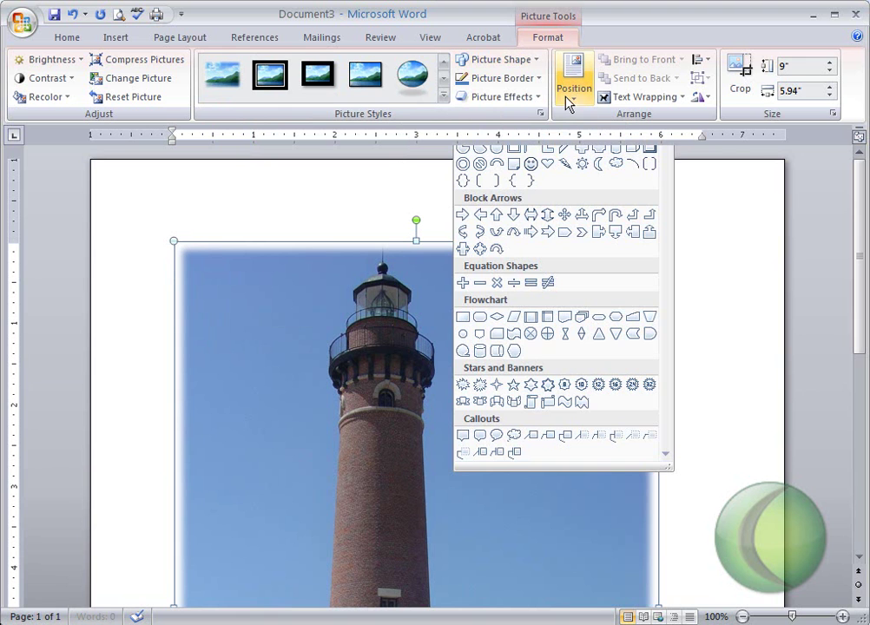
Step: Apply a 3-D rotation effect to the Little Sable picture so its top edge slopes up toward the rounded corner
{"action": "left_click", "coordinate": [523, 97]}
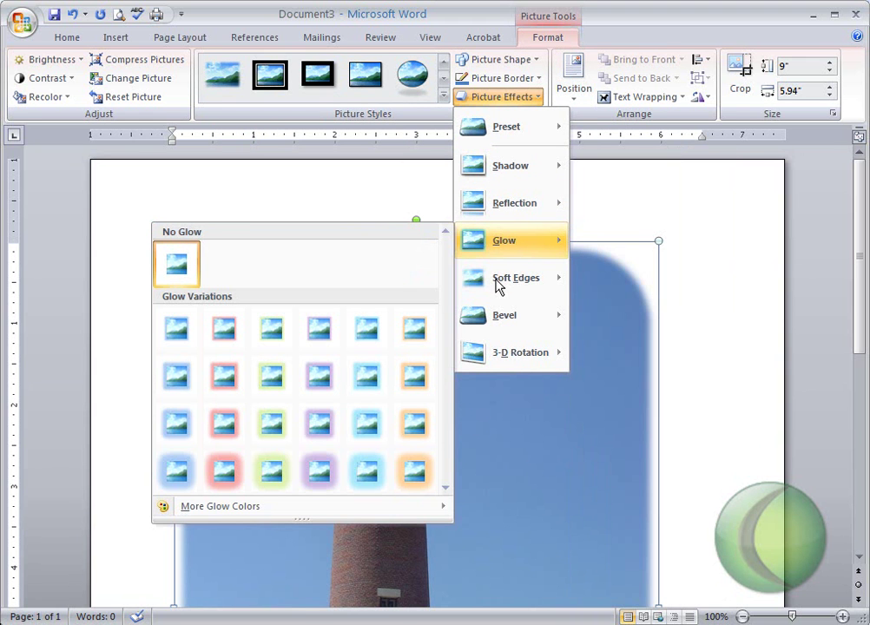
{"action": "mouse_move", "coordinate": [498, 356]}
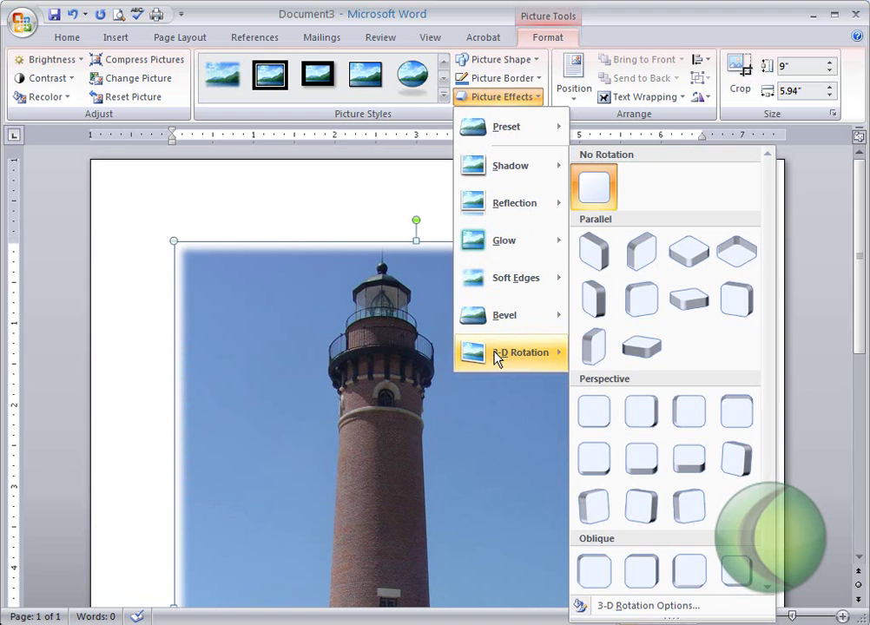
{"action": "left_click", "coordinate": [663, 307]}
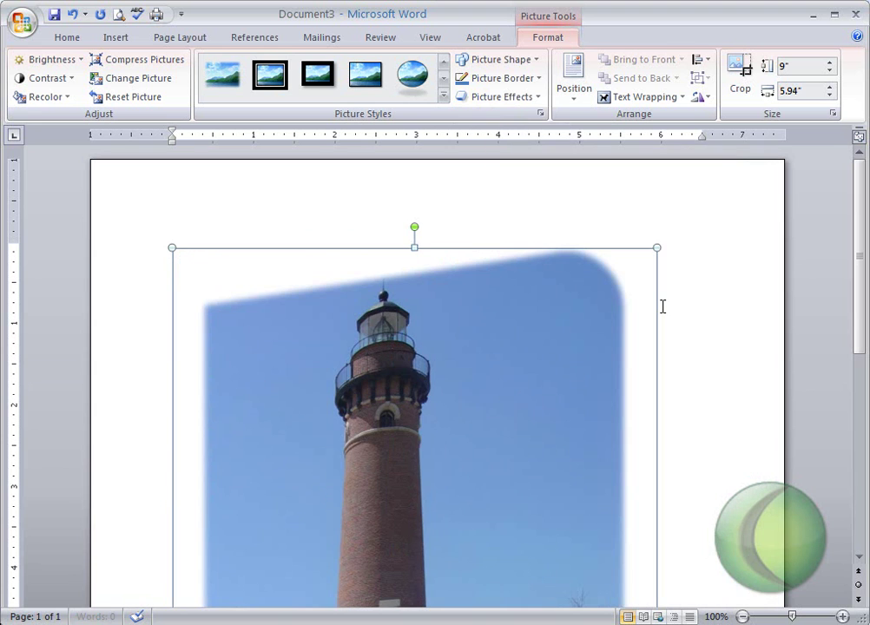